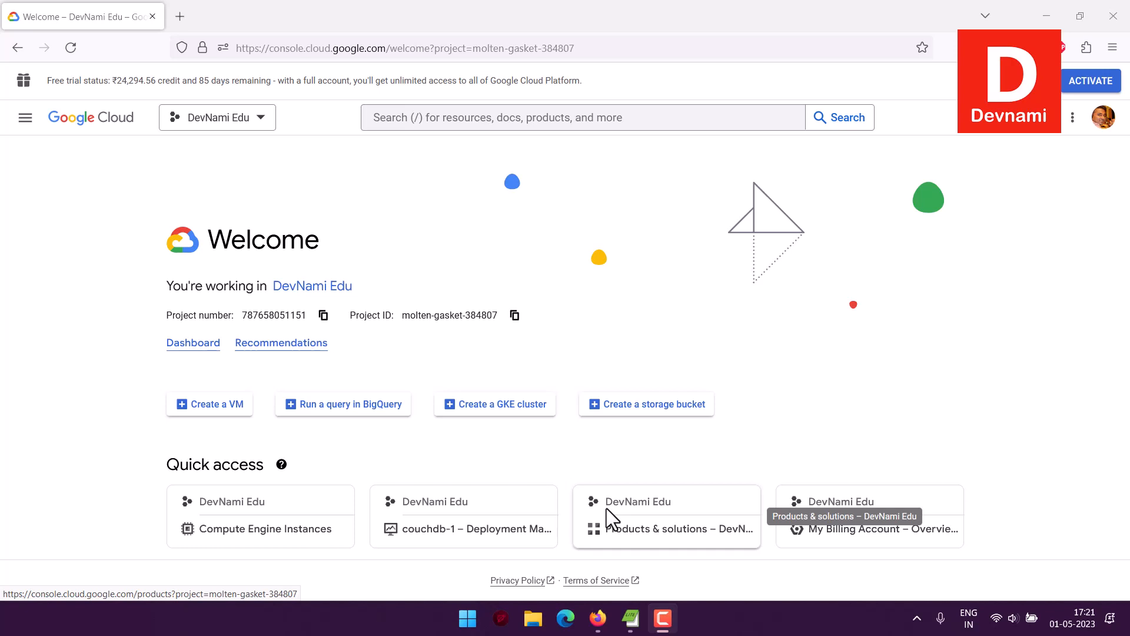
Go to Compute Engine's VM instances, start creating an instance, and open the Marketplace of ready-to-go VM solutions.
click(25, 118)
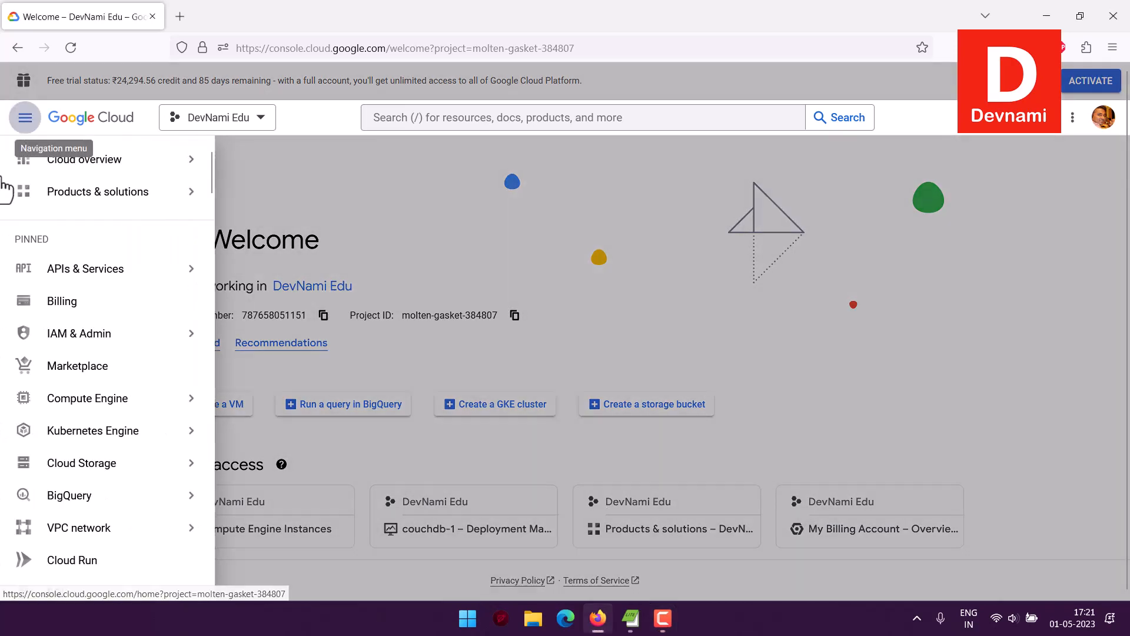
mouse_move(88, 395)
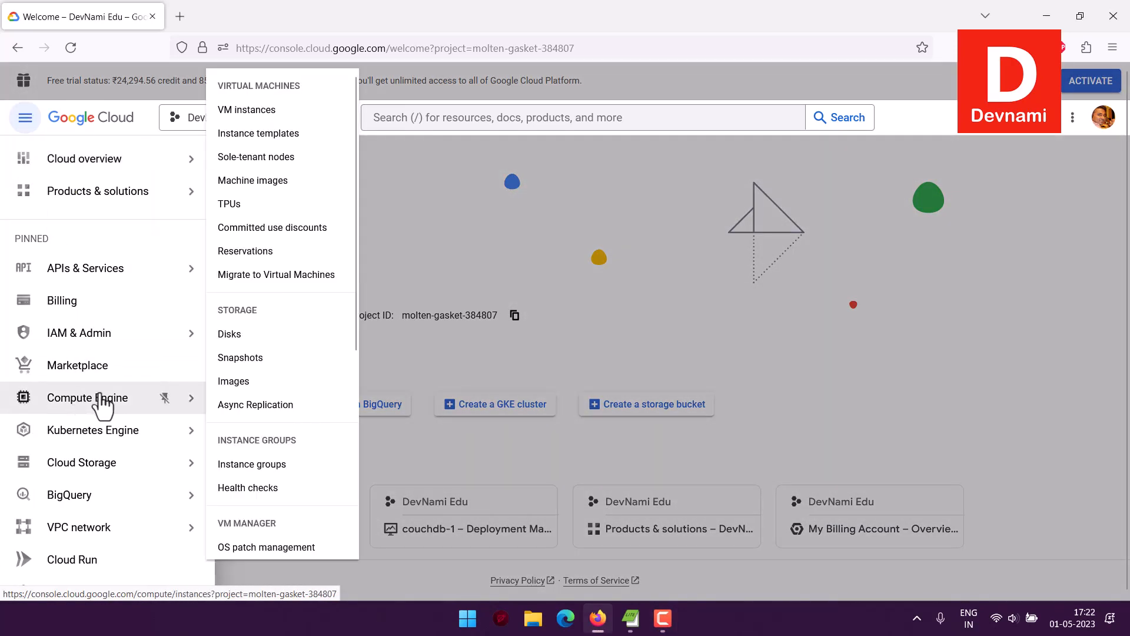
click(247, 110)
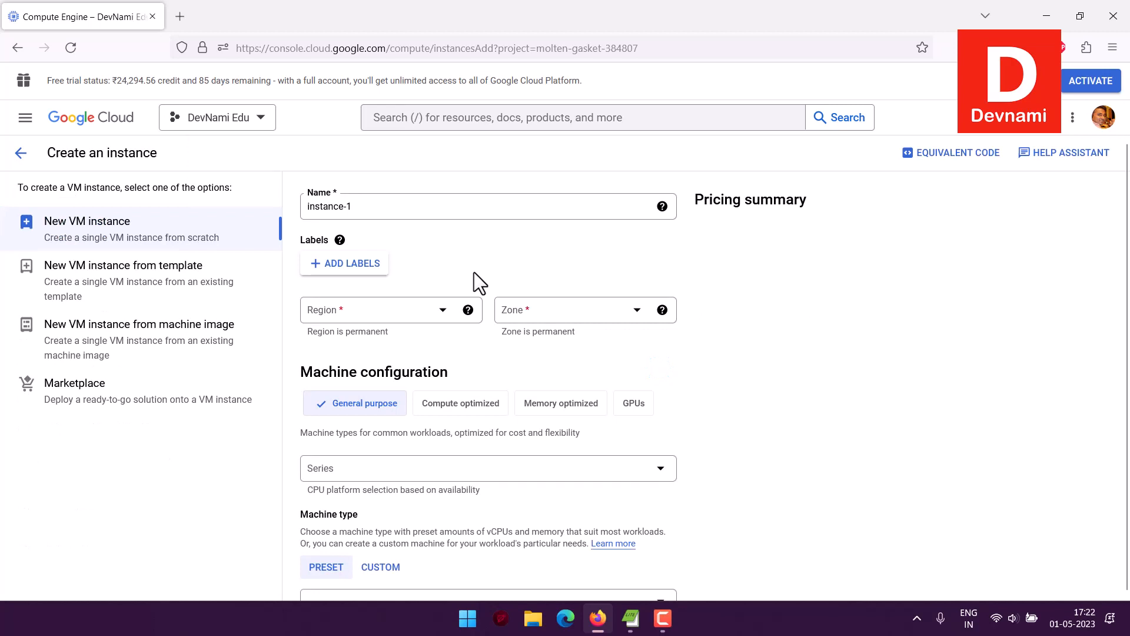
click(4, 379)
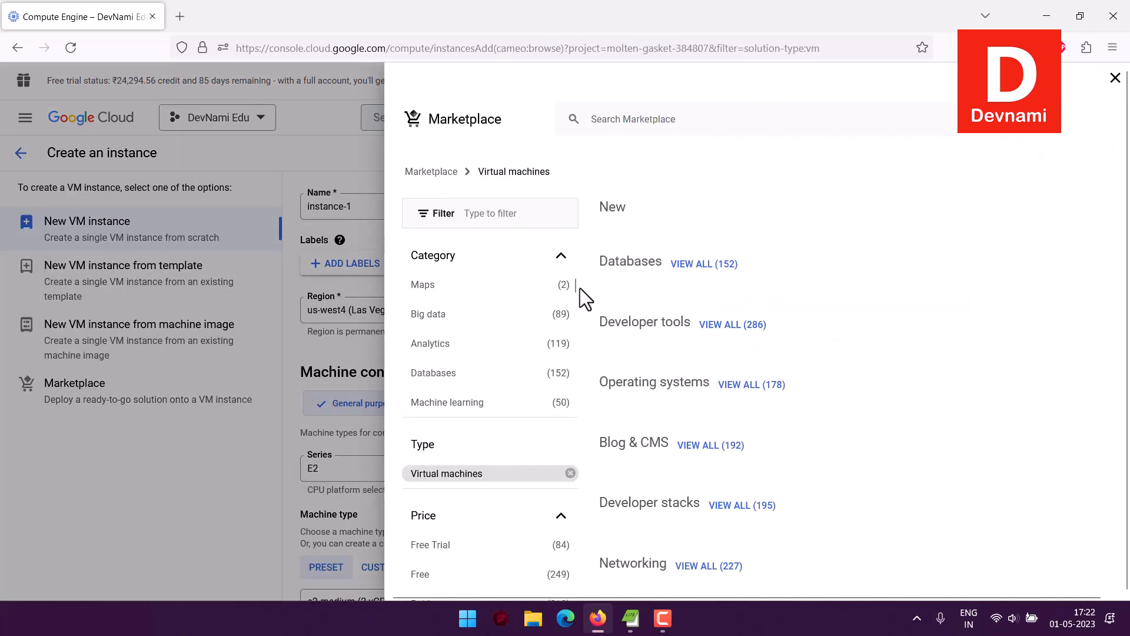
Search the free virtual machine solutions for "cassandra" and open the Cassandra product from Google Click to Deploy.
click(440, 574)
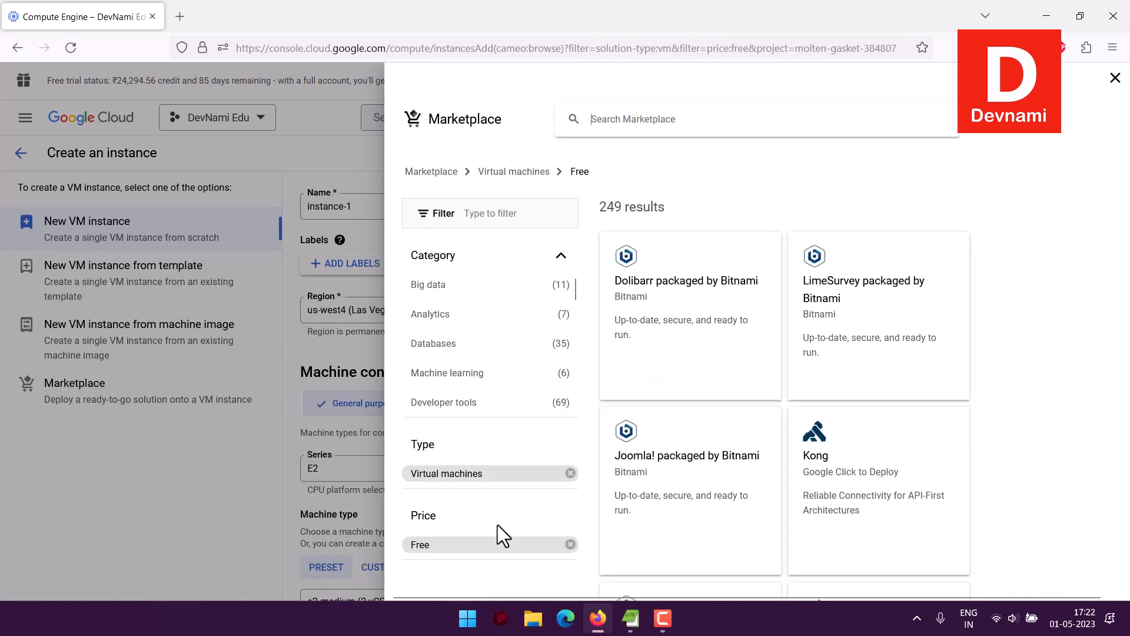
click(609, 124)
text(cassandra)
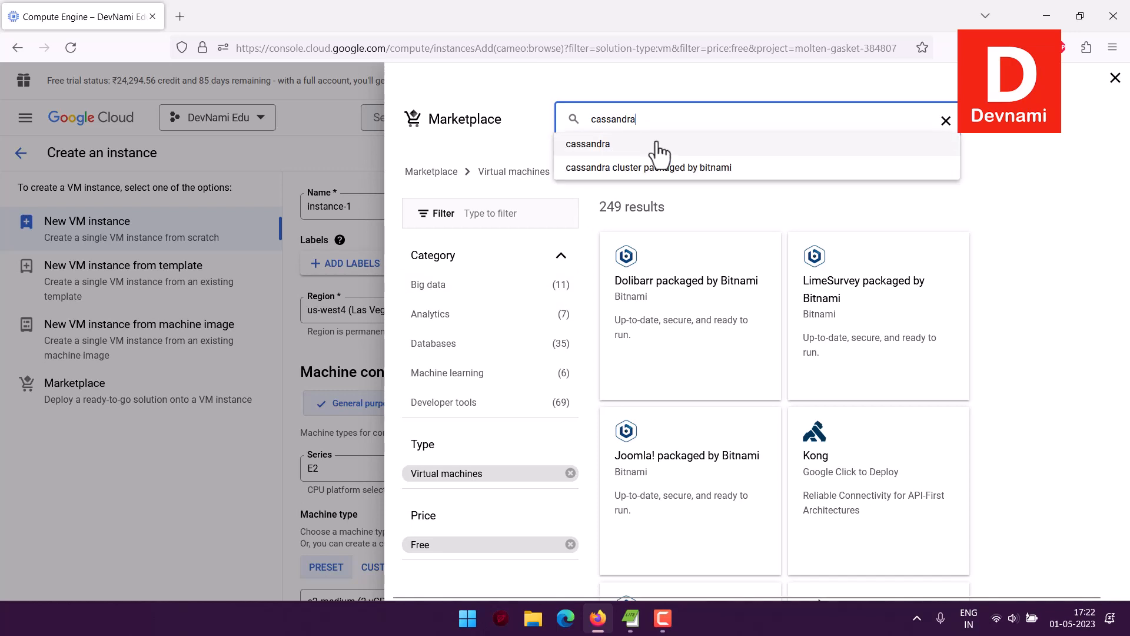
click(672, 144)
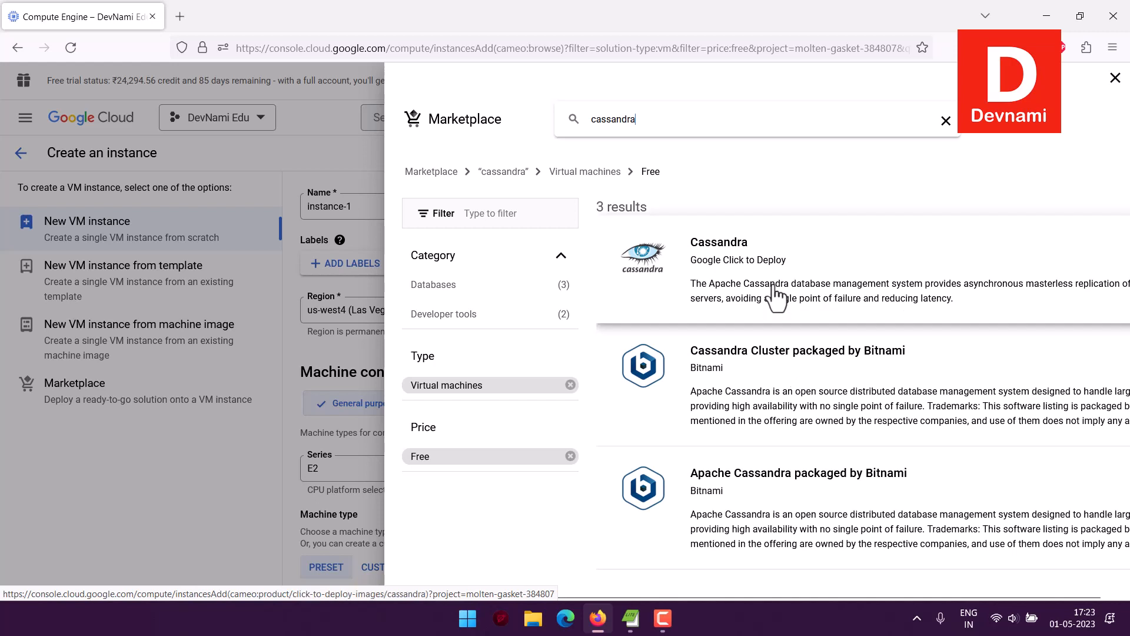
click(789, 253)
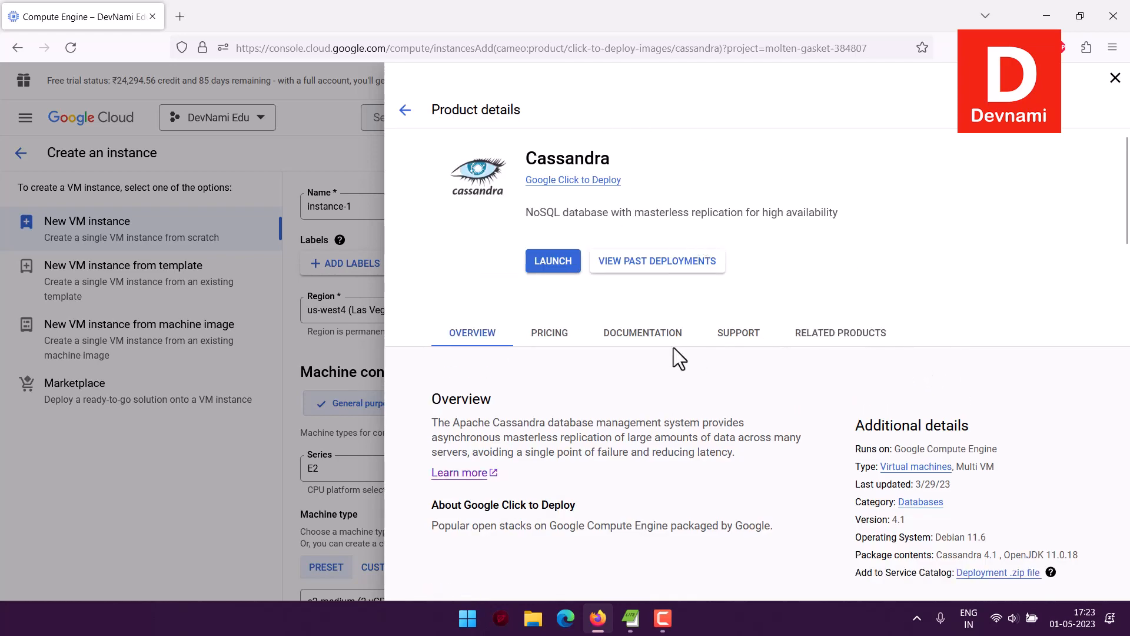
Examine the Cassandra product's pricing, including the VM instance, boot disk and persistent disk fees.
click(557, 336)
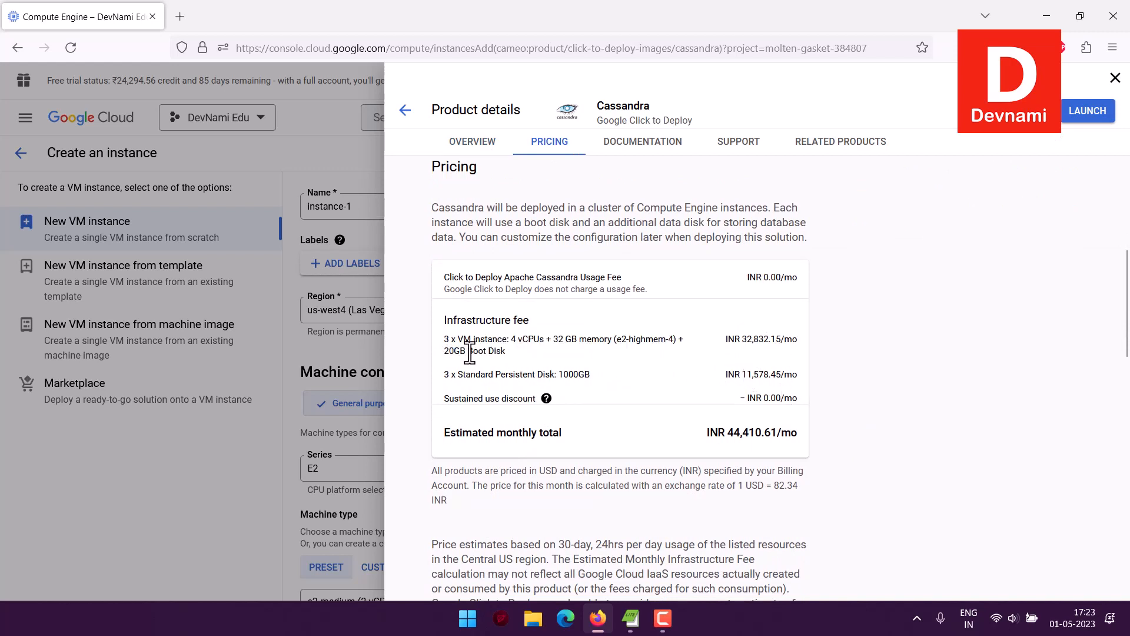
drag(514, 345, 648, 351)
click(648, 351)
drag(515, 340, 676, 352)
click(642, 351)
click(675, 351)
drag(493, 340, 448, 337)
click(613, 375)
click(454, 319)
scroll(693, 288, up, 10)
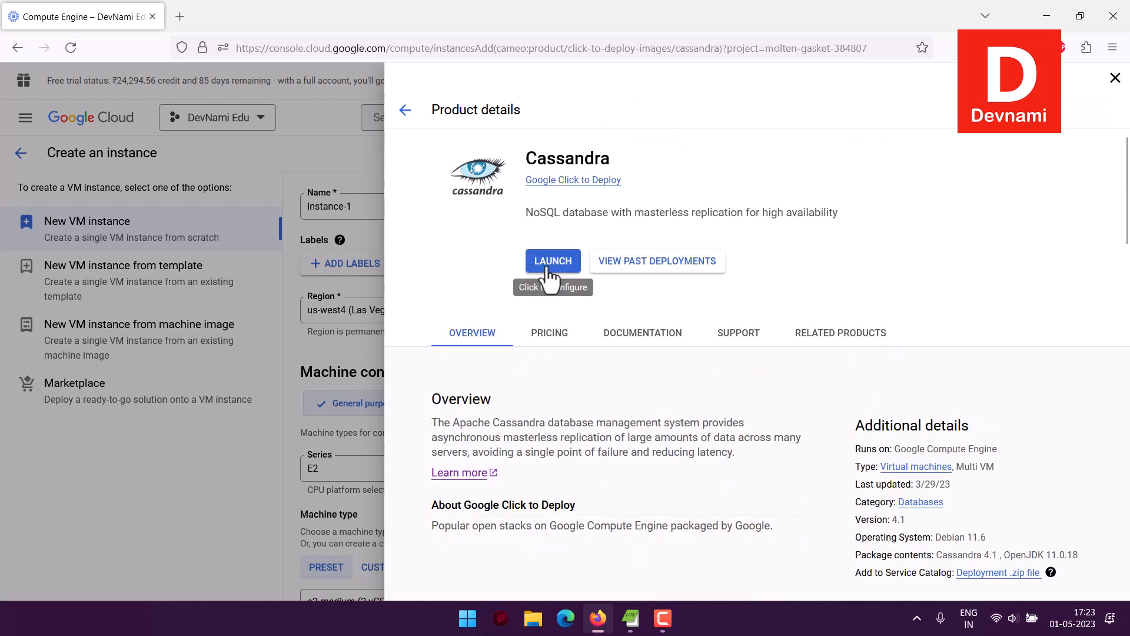
Launch the Cassandra product to open its new deployment form and check the cluster name.
click(548, 268)
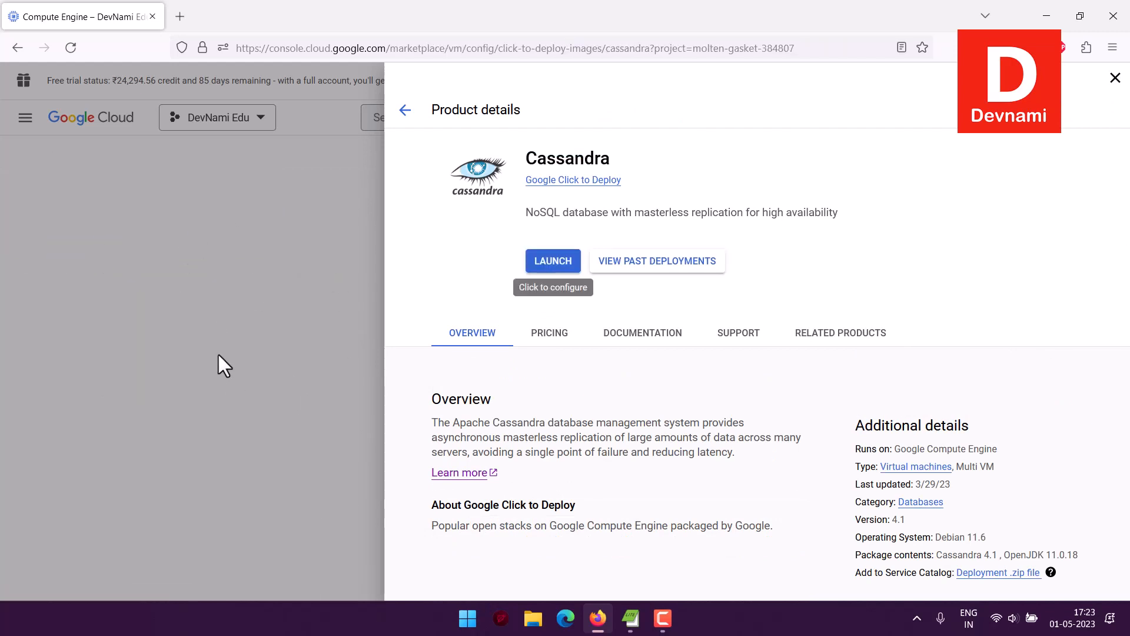
click(553, 261)
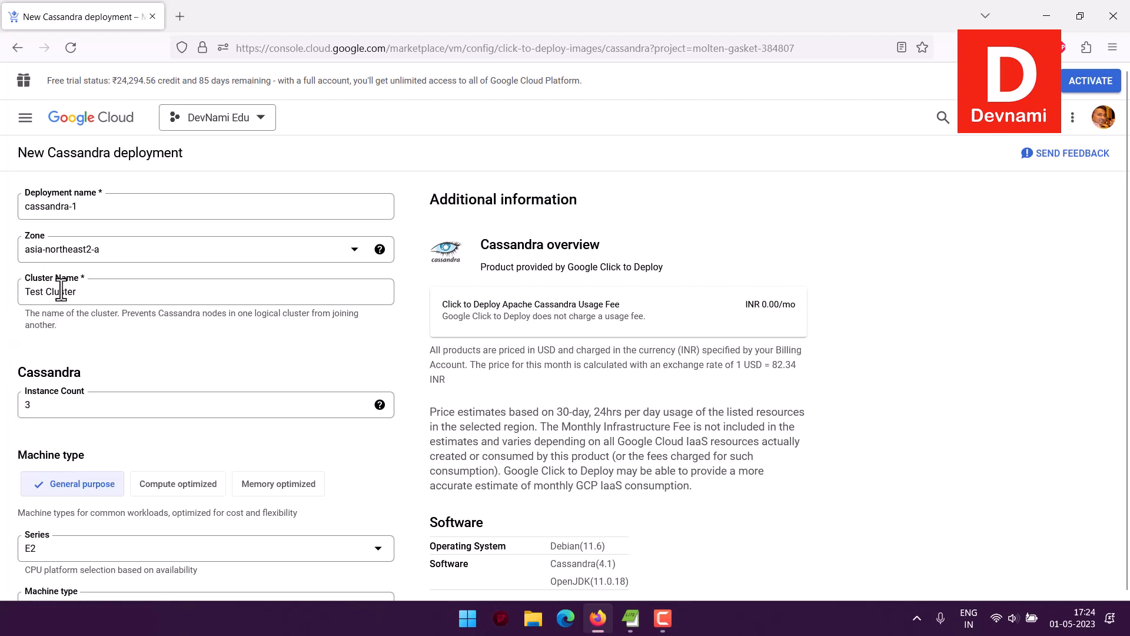
click(130, 293)
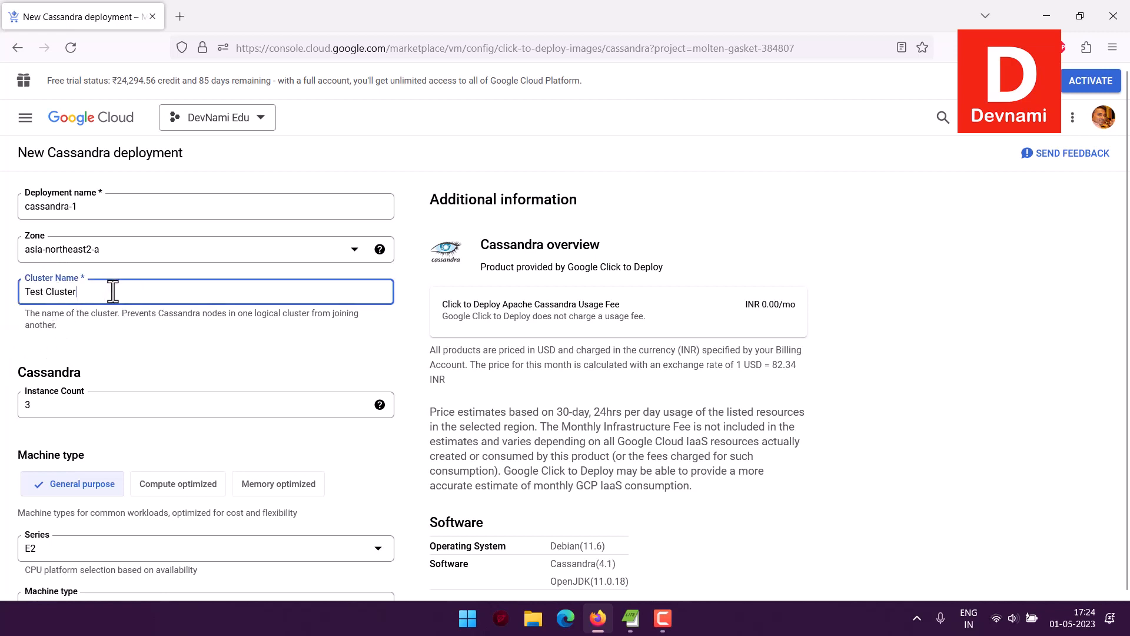
Check the allowed range for the Cassandra instance count and set the count to 1.
scroll(2, 292, down, 3)
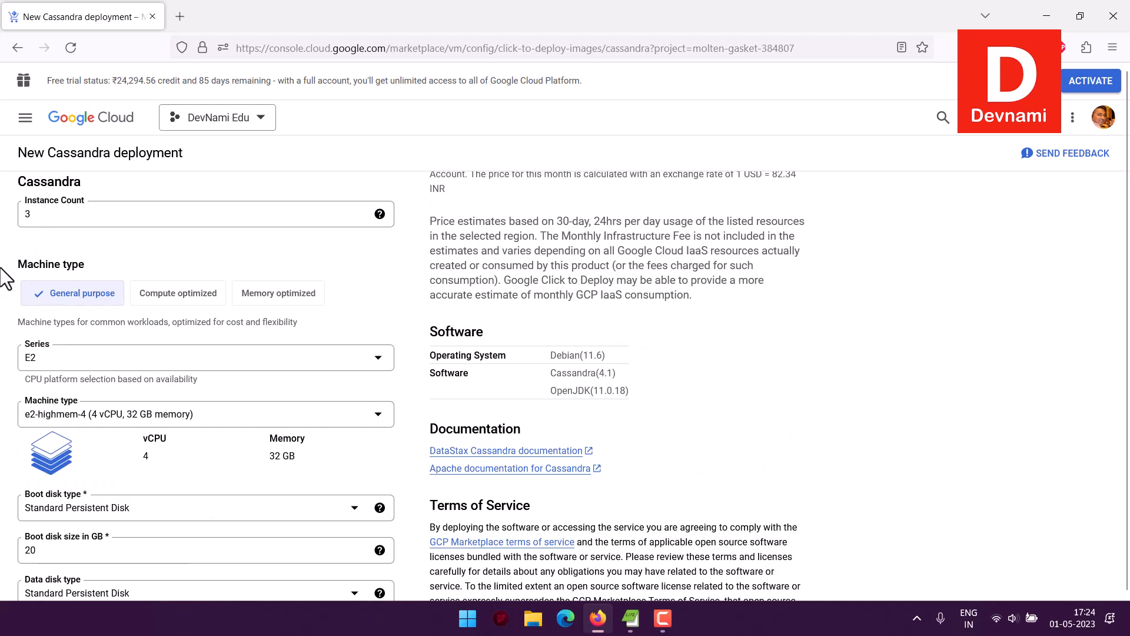
scroll(2, 276, up, 1)
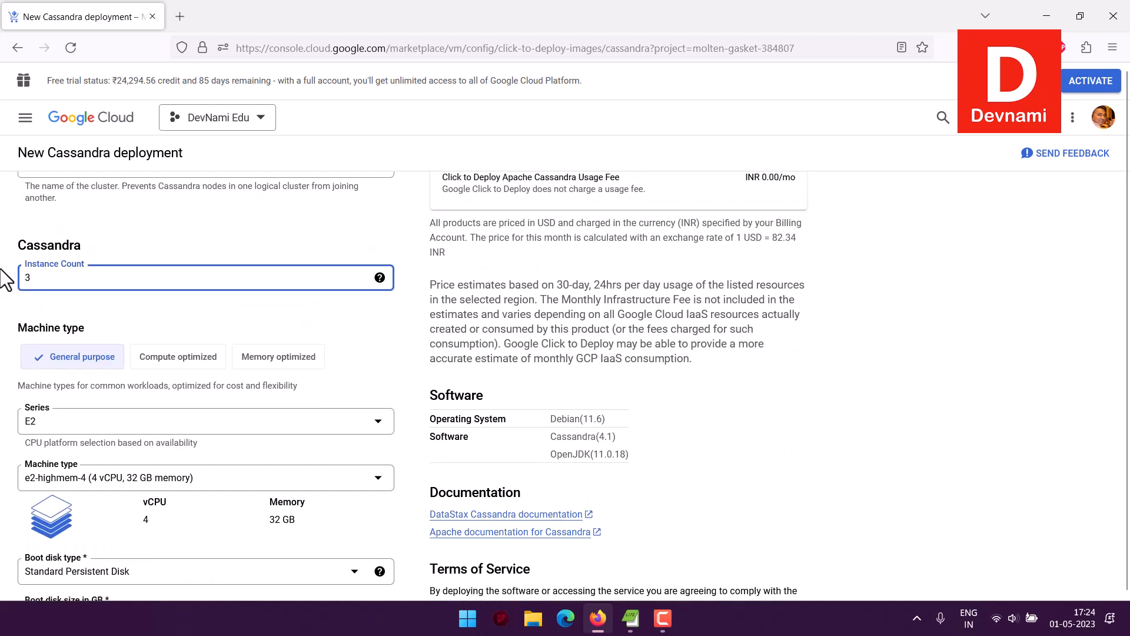
click(379, 277)
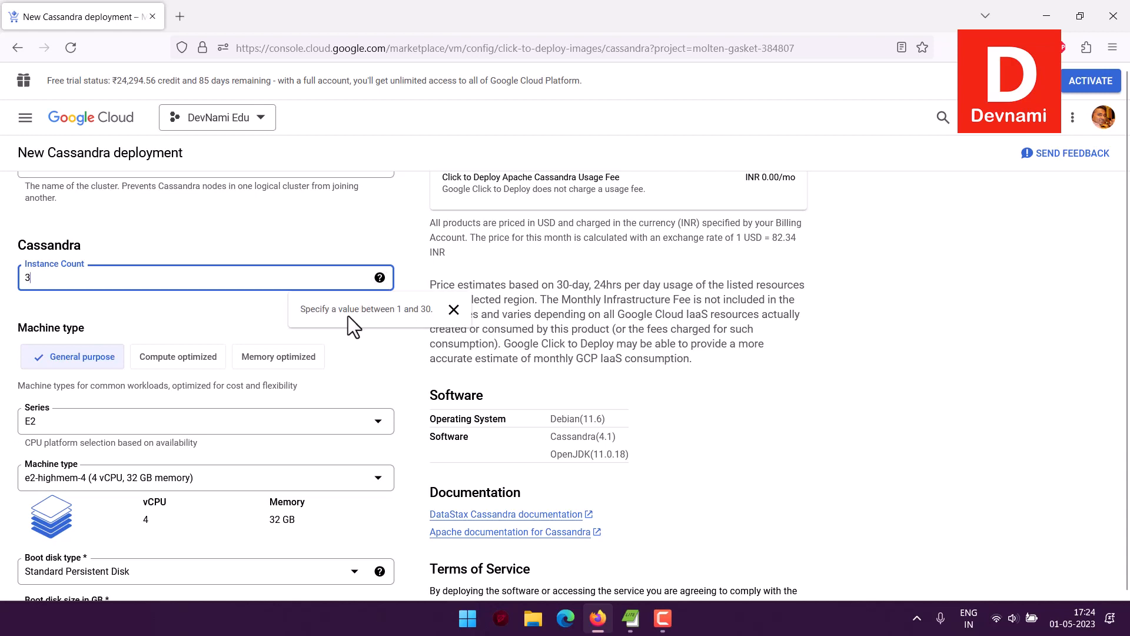
click(45, 281)
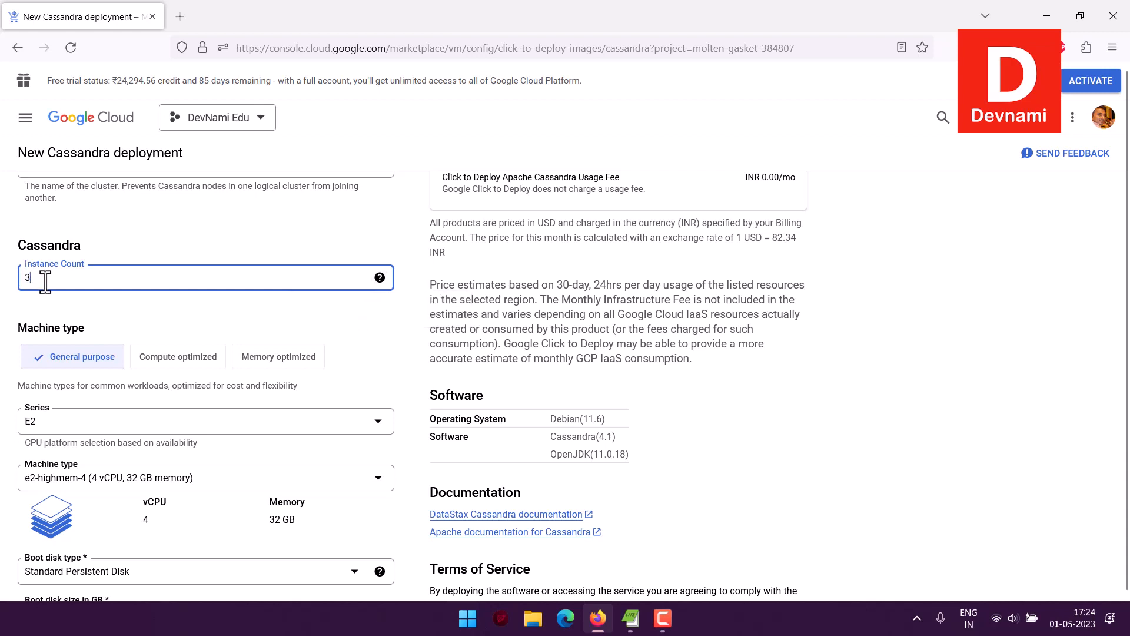
drag(45, 282, 3, 279)
text(1)
click(43, 297)
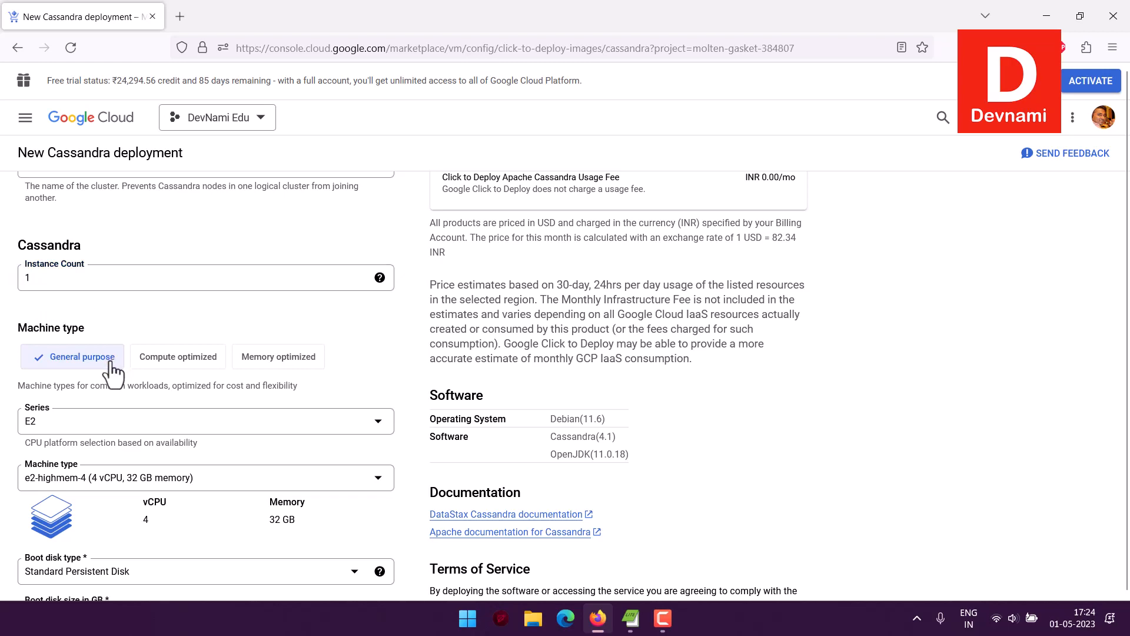
Set the deployment's machine type to the shared-core e2-medium.
scroll(1, 299, down, 1)
scroll(6, 309, down, 2)
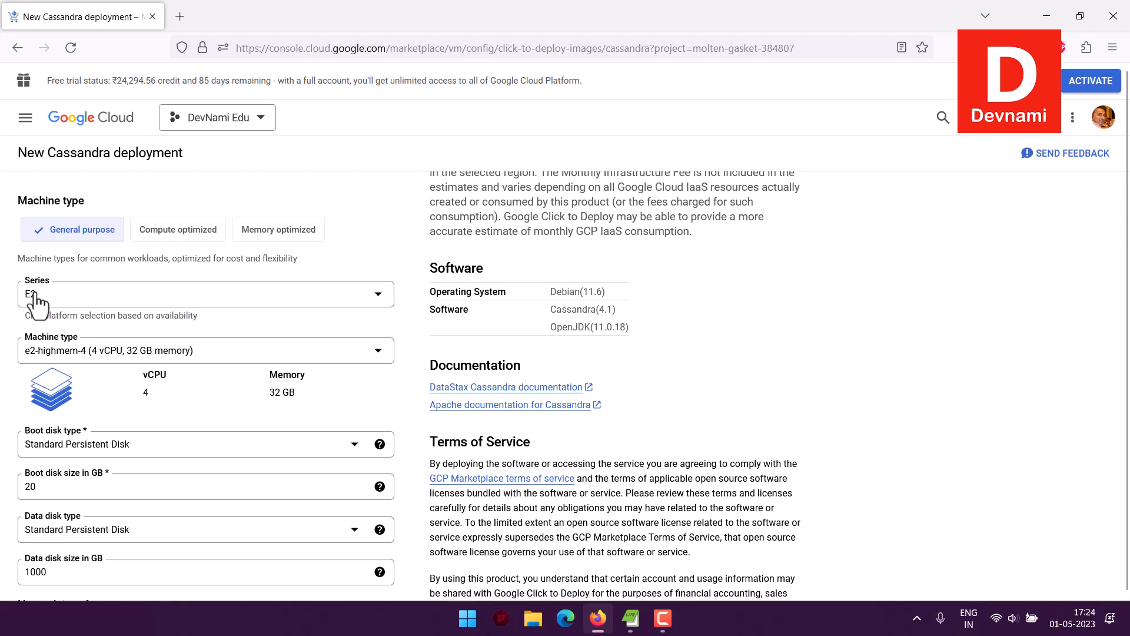
click(136, 353)
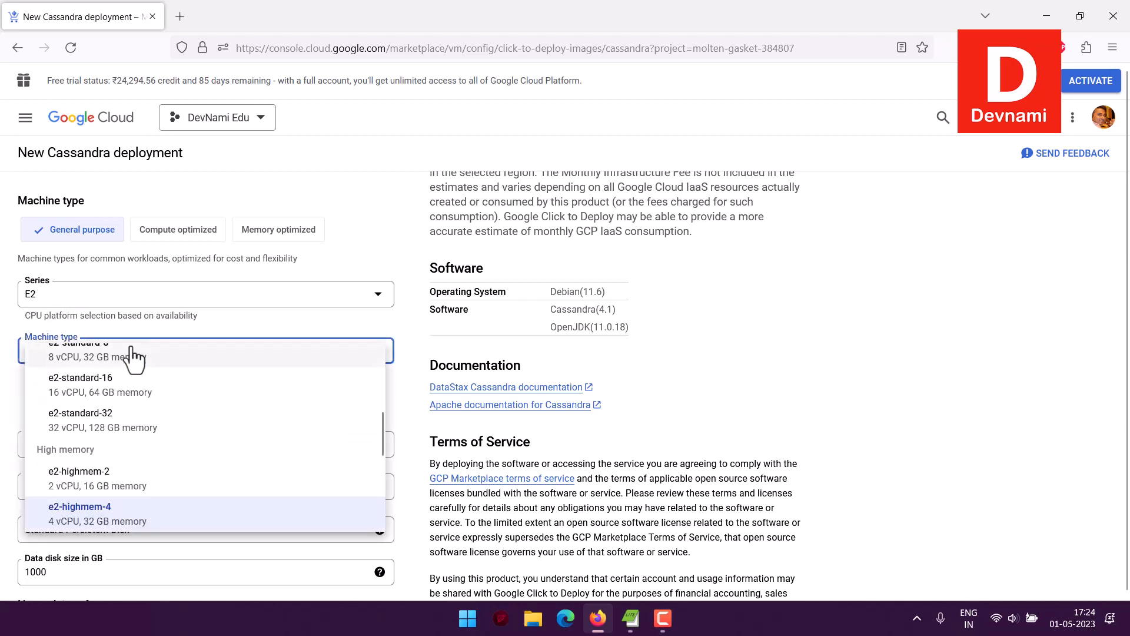
drag(383, 445, 391, 363)
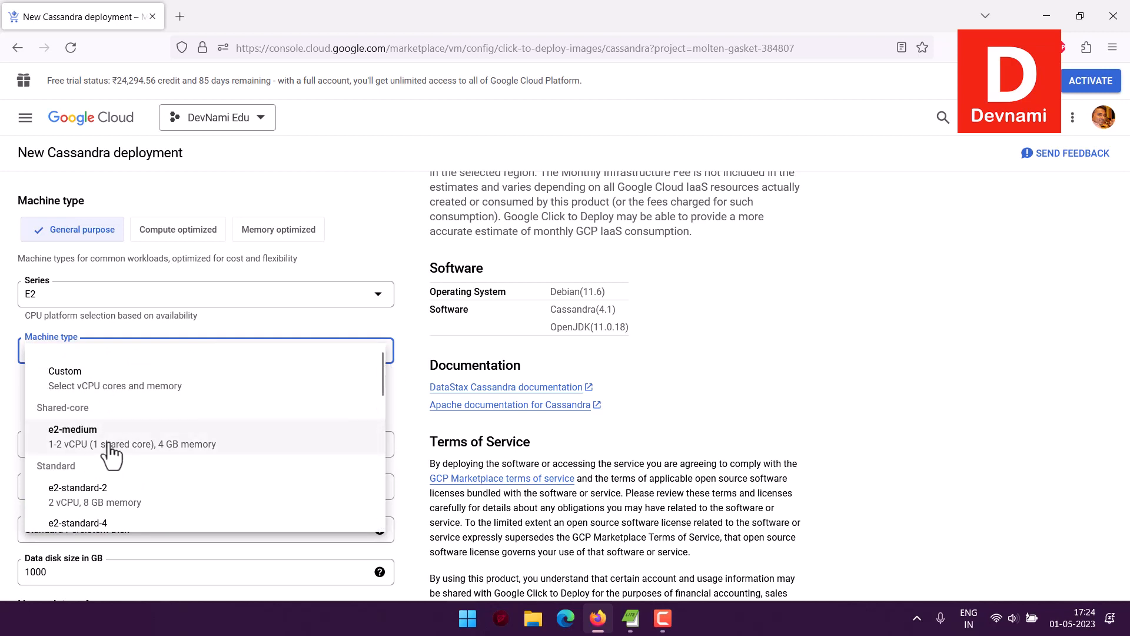
drag(383, 386, 385, 355)
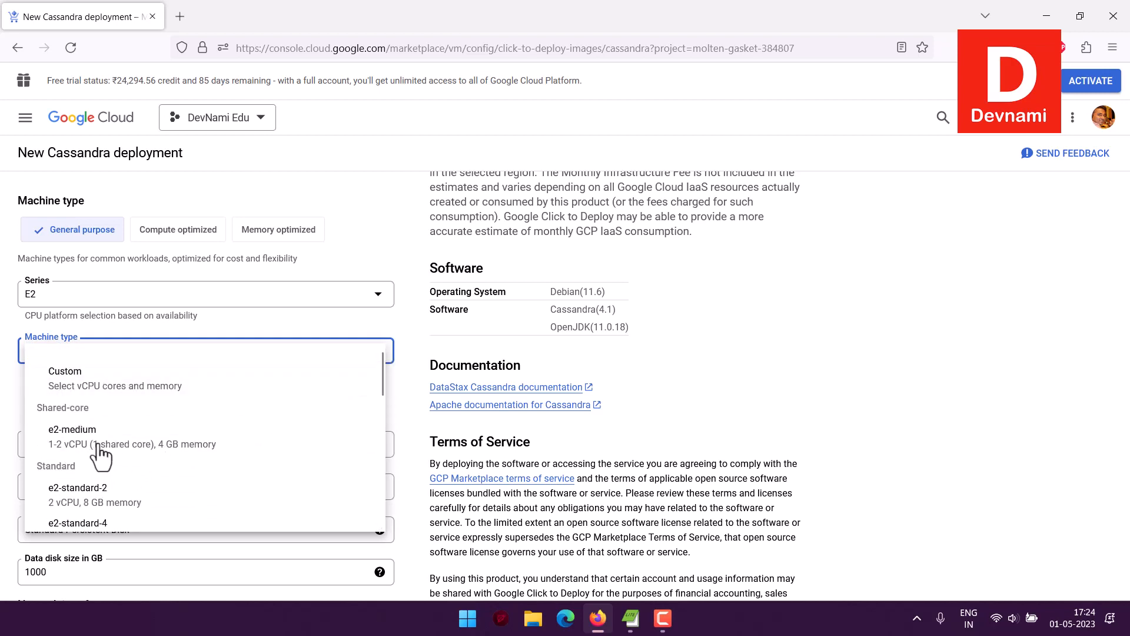
click(41, 431)
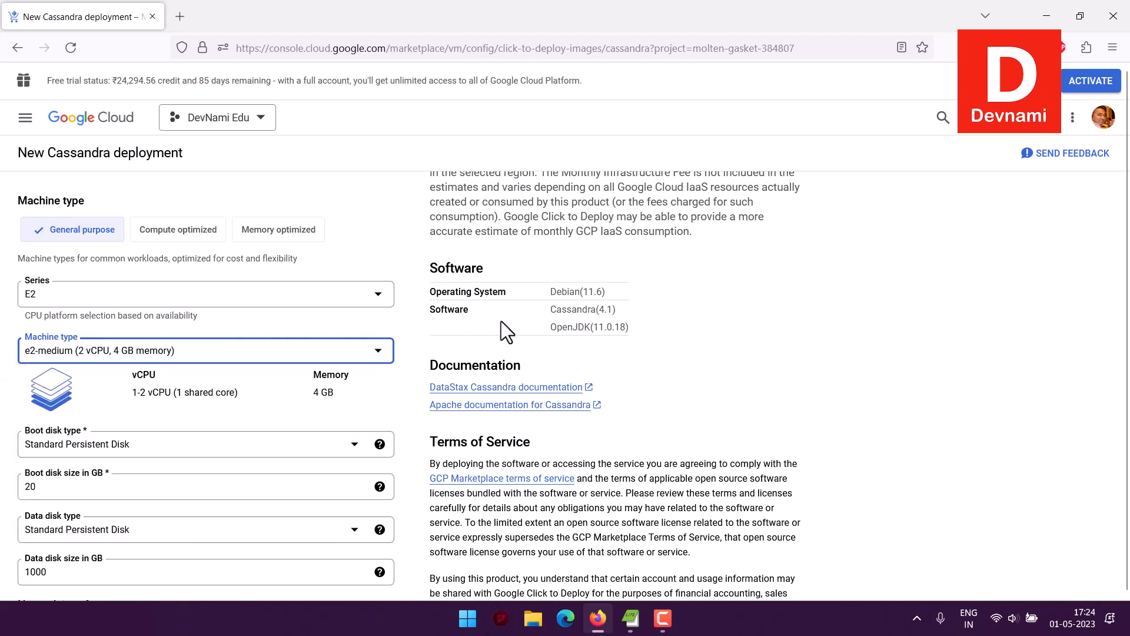
Examine the operating system and software versions included in the Cassandra deployment.
click(568, 295)
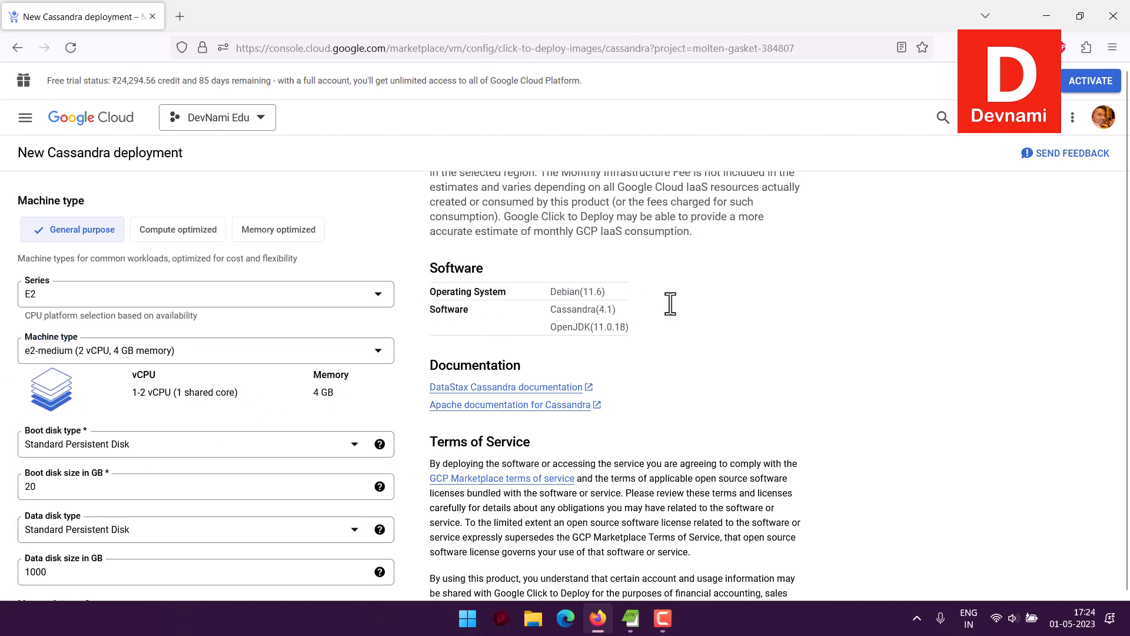
drag(559, 297, 613, 292)
click(612, 292)
drag(551, 309, 611, 326)
drag(646, 333, 559, 288)
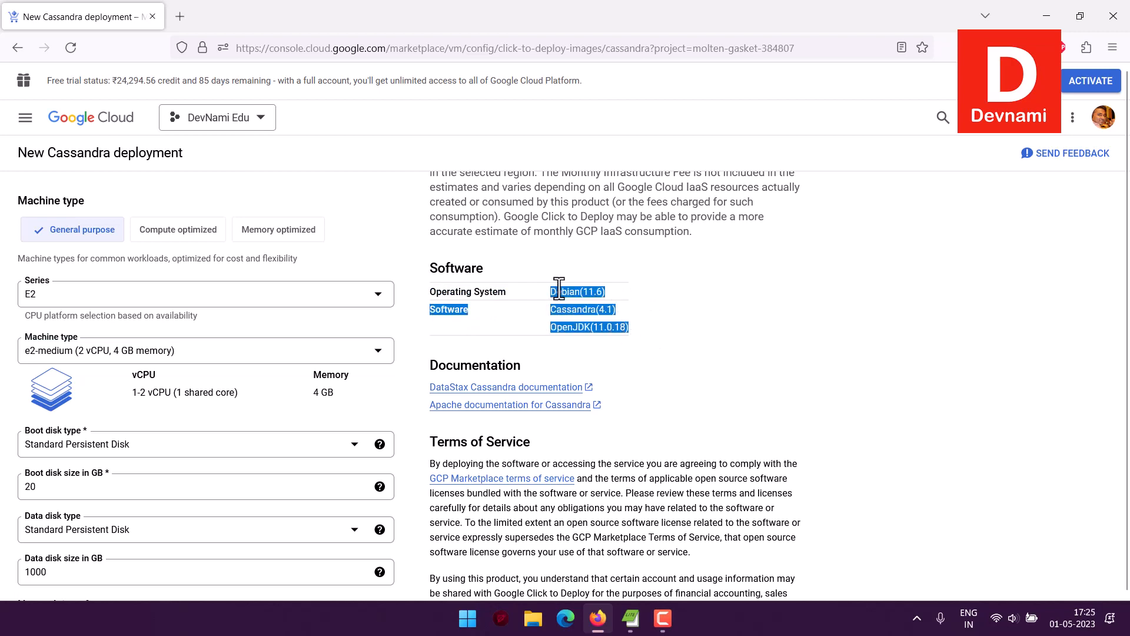
drag(637, 325, 439, 294)
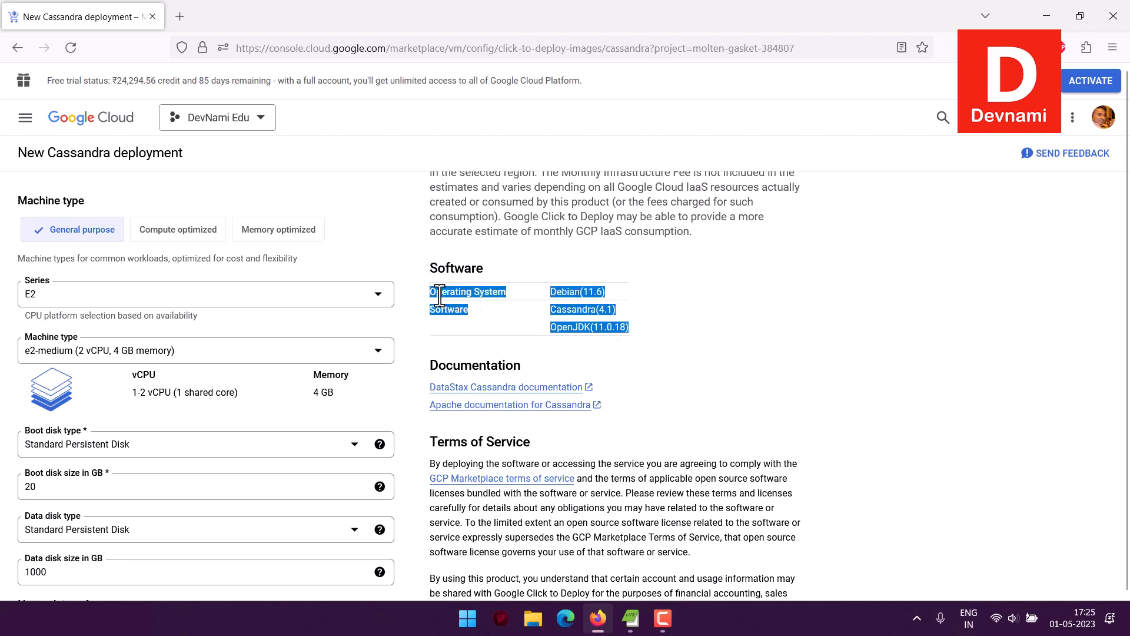
click(592, 320)
Read the help on the data disk size and set the size to 20 GB.
scroll(707, 339, down, 2)
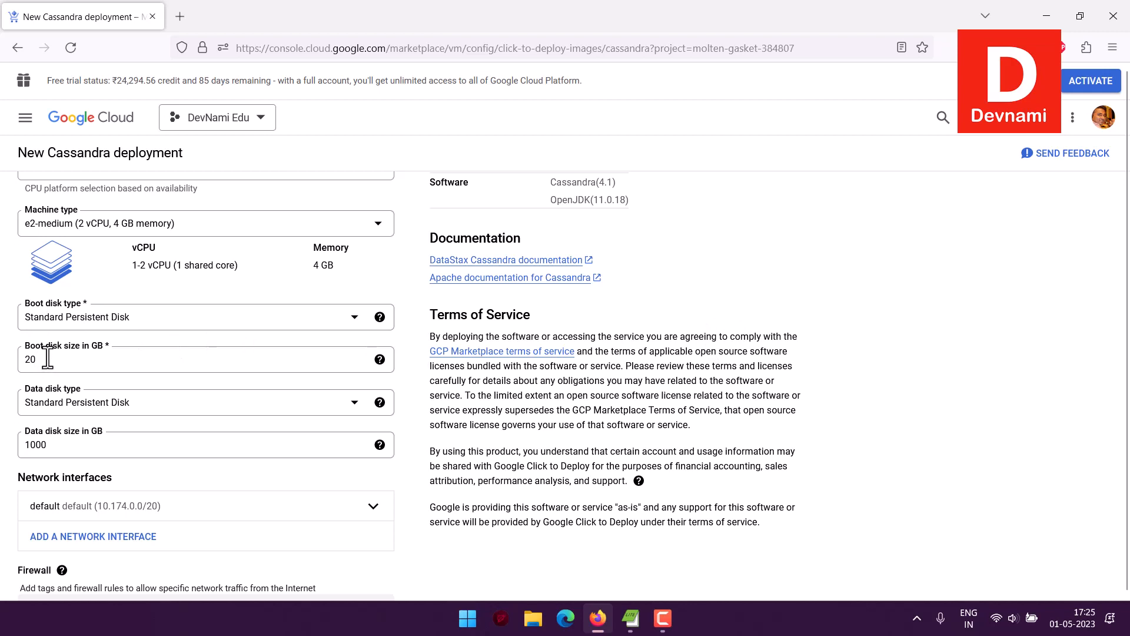
click(77, 443)
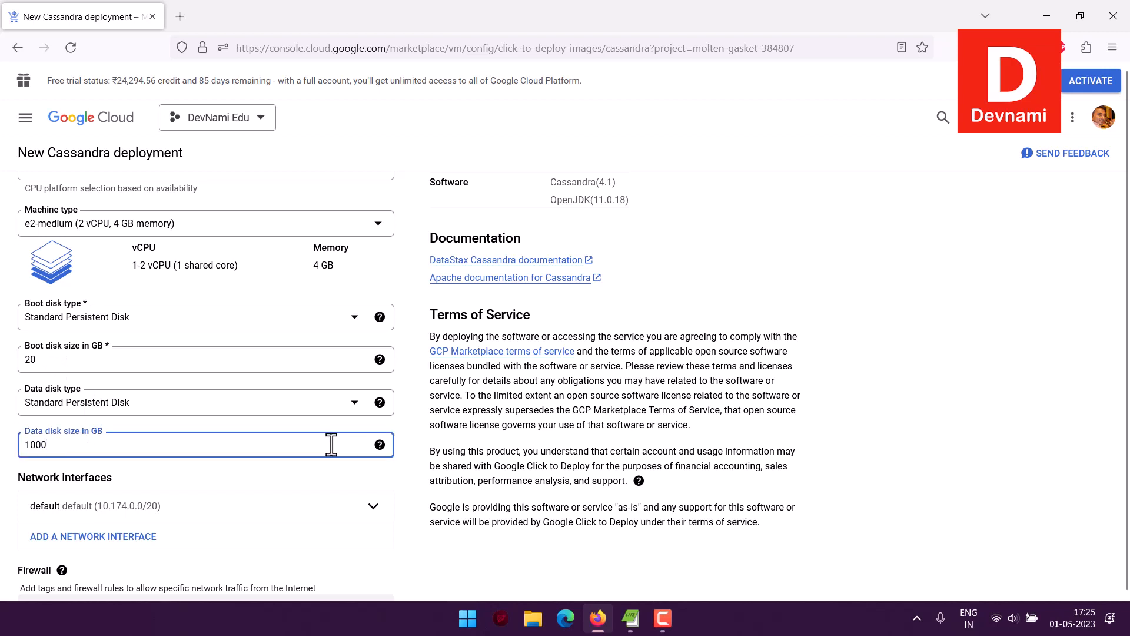
click(379, 444)
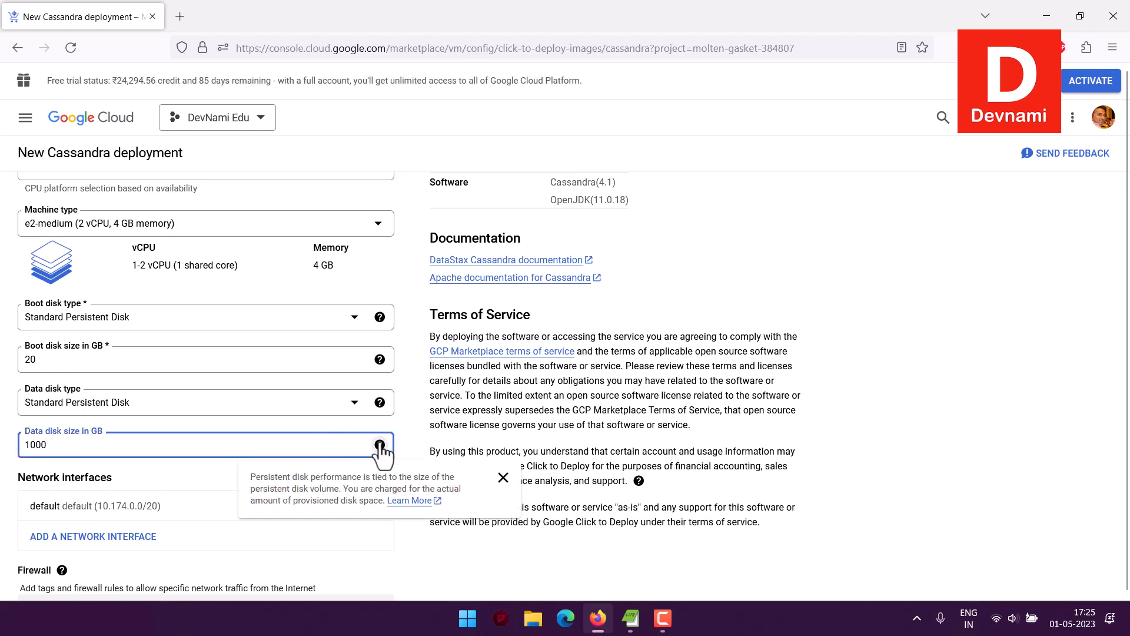
drag(48, 445, 39, 445)
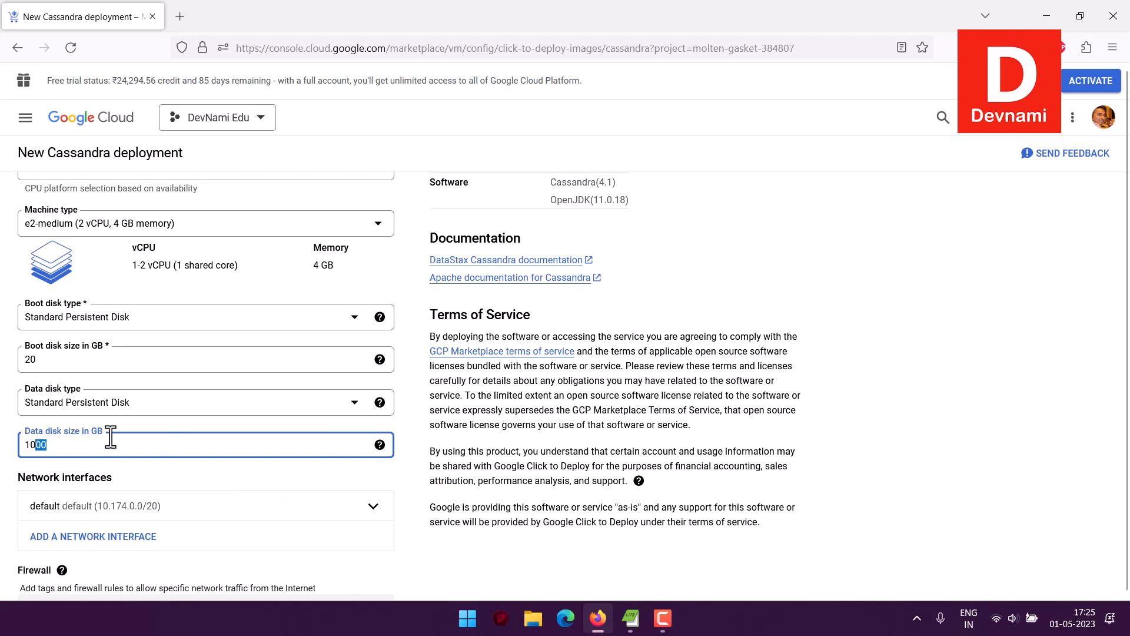
key(BackSpace)
key(BackSpace)
key(BackSpace)
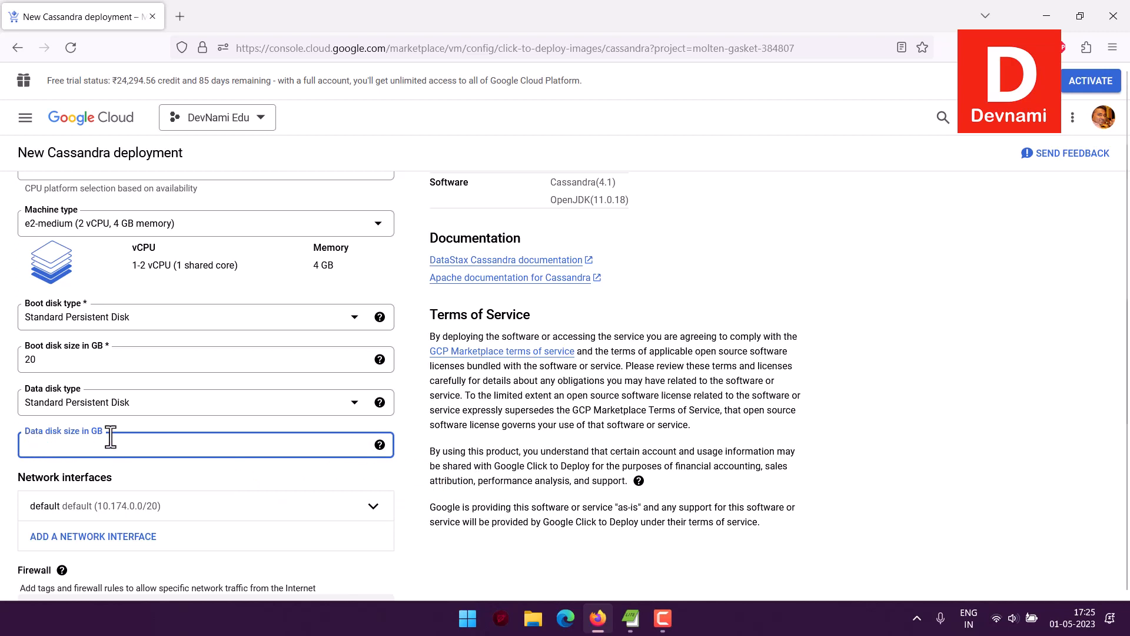
text(20)
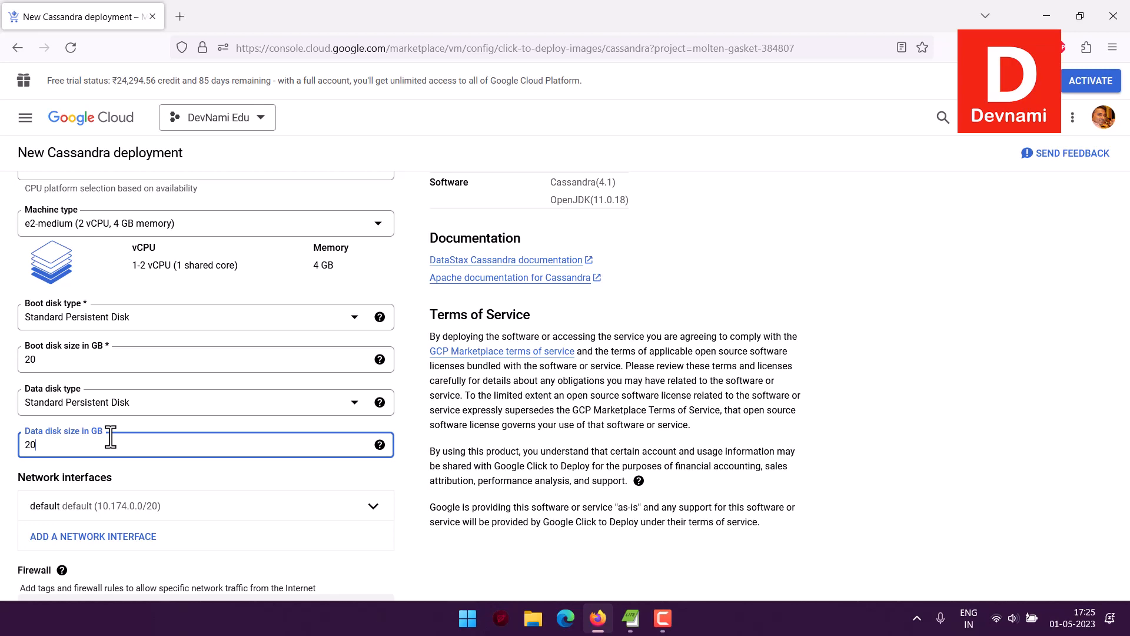
Review the whole deployment form, from the deployment name and pricing through the firewall and Stackdriver options.
scroll(634, 365, up, 6)
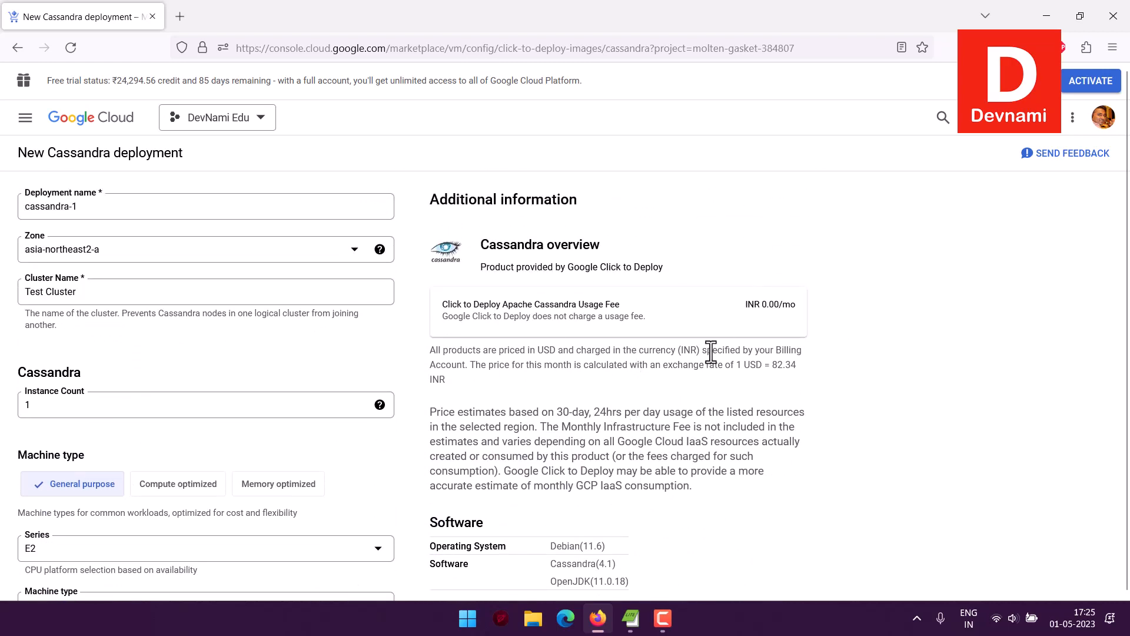
scroll(711, 352, down, 8)
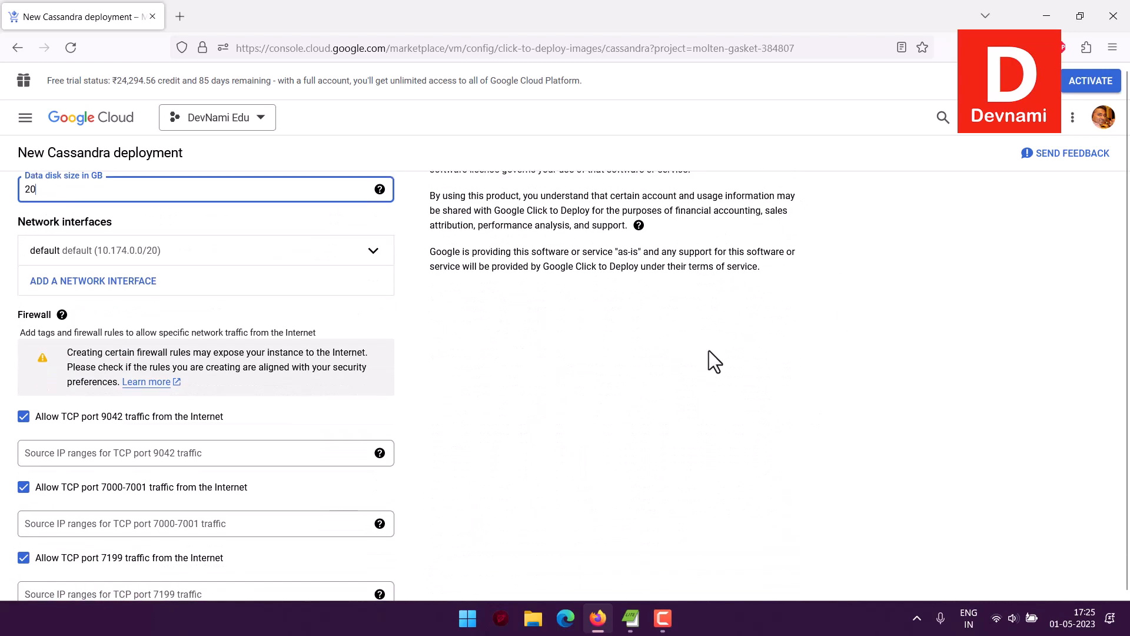
scroll(709, 351, down, 5)
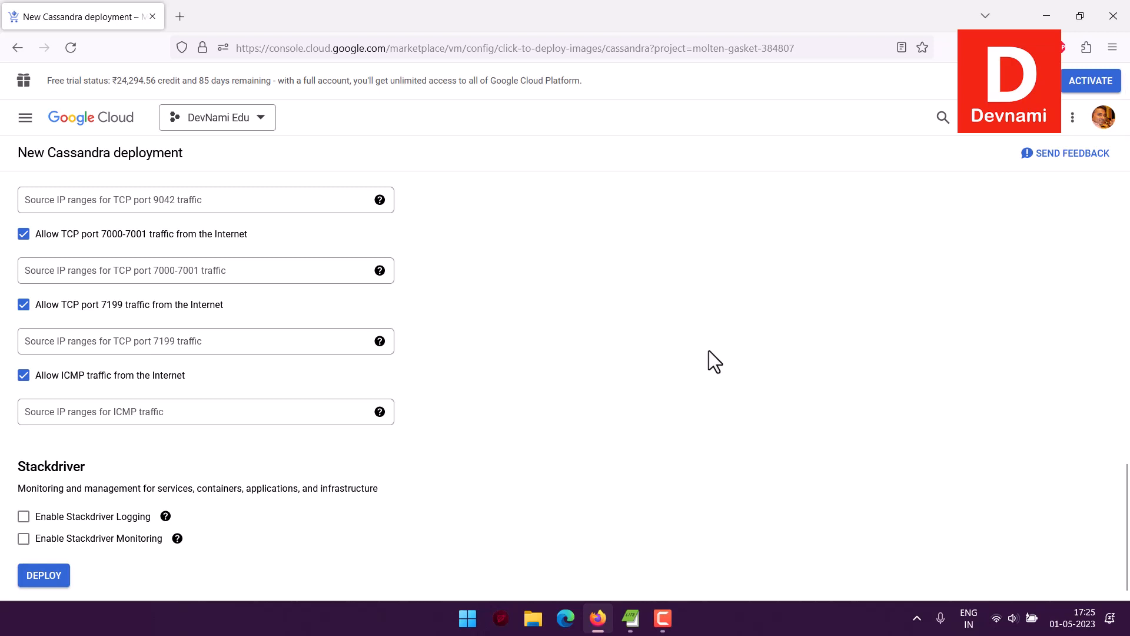
Review the firewall traffic rules and Stackdriver options, and read the help on Stackdriver Logging.
scroll(709, 351, up, 2)
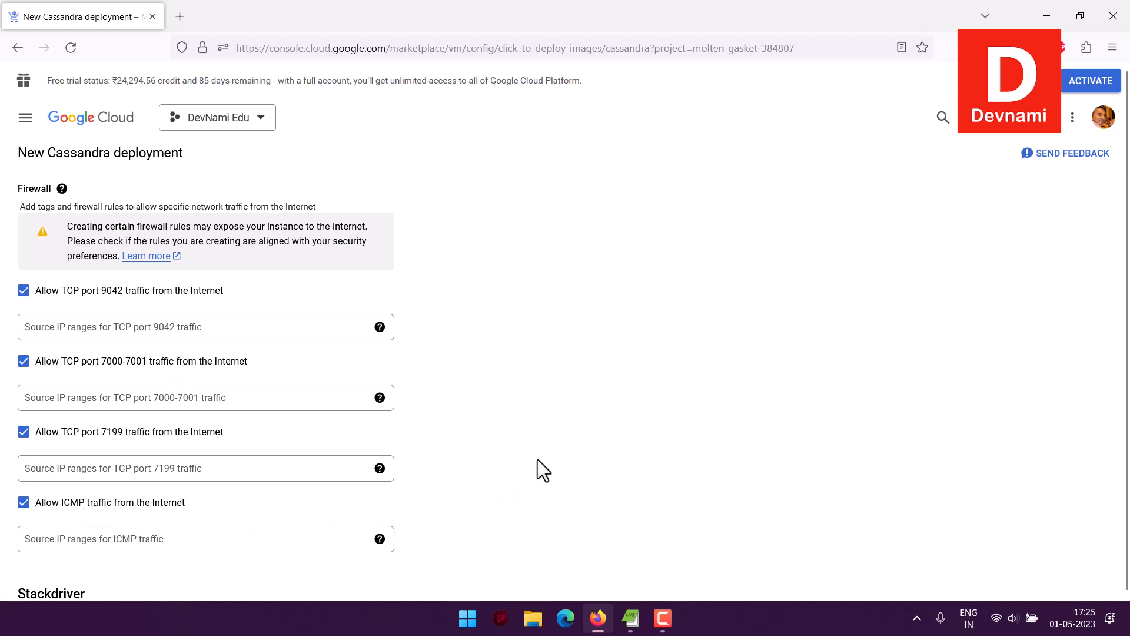
scroll(538, 459, down, 2)
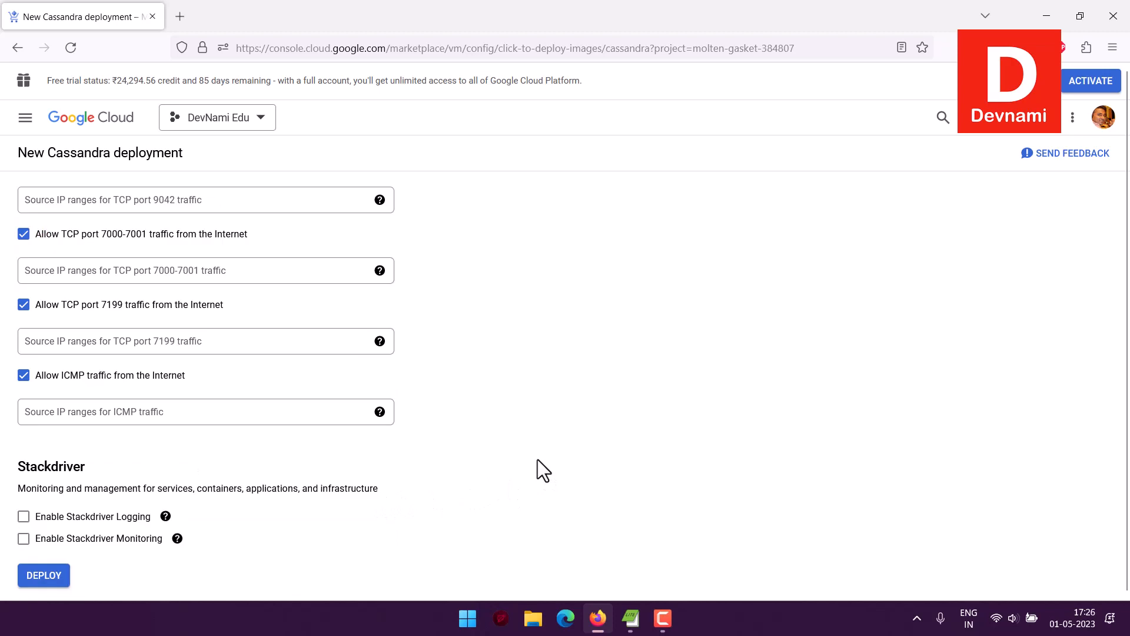
drag(6, 471, 90, 464)
click(119, 457)
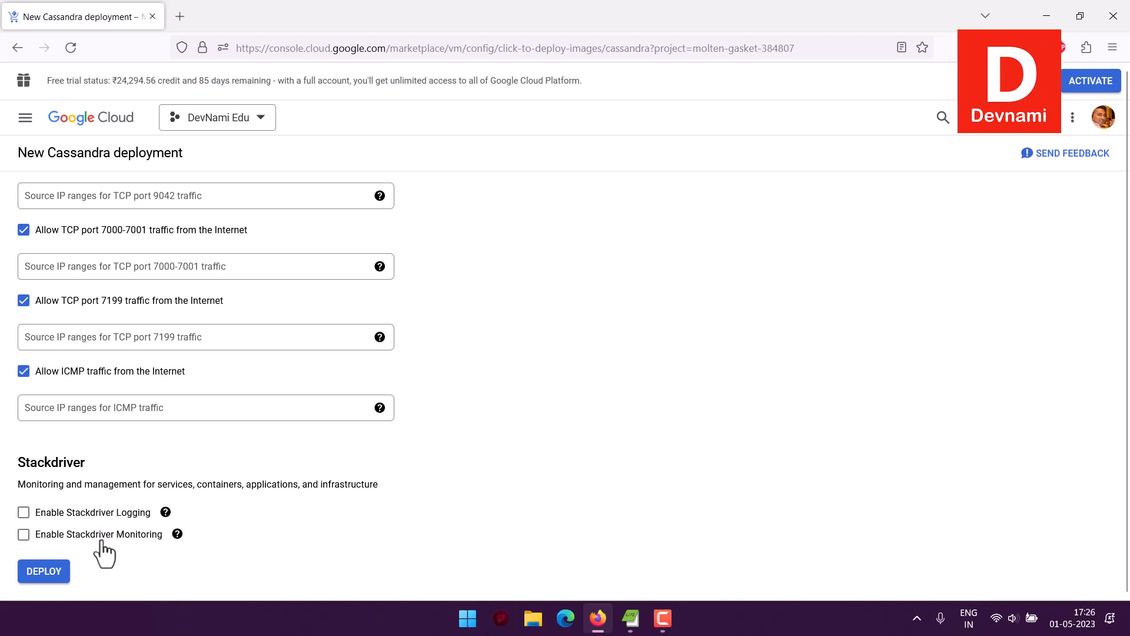
click(165, 512)
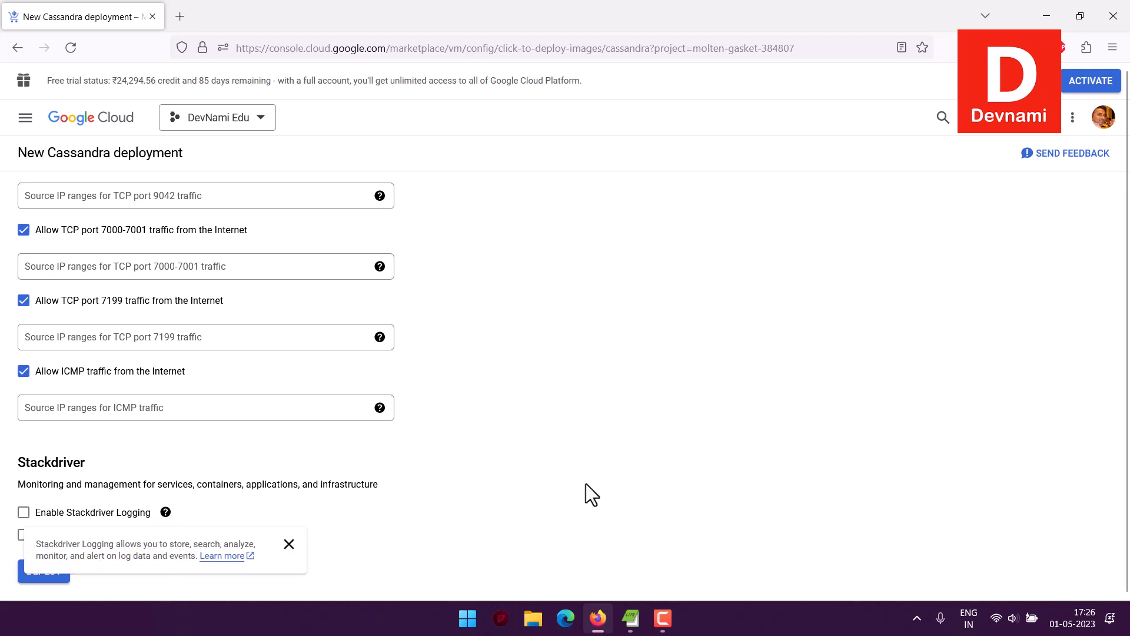
Recheck the form from the deployment name through the machine type and disk sizes, and deploy Cassandra.
scroll(586, 484, up, 20)
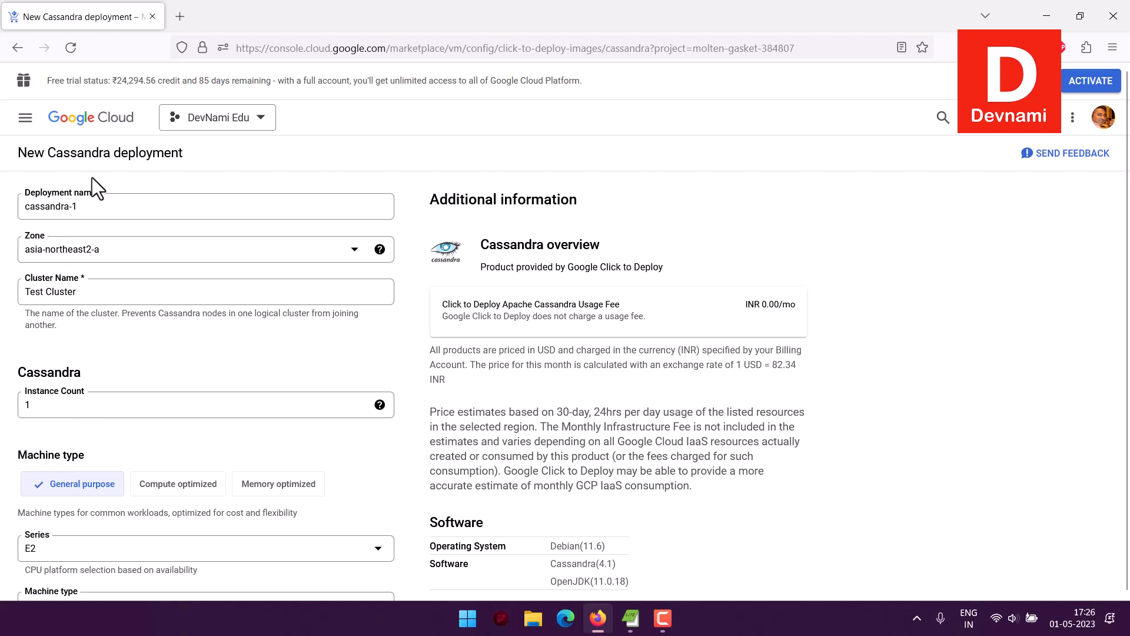
click(89, 206)
click(76, 225)
scroll(28, 288, down, 5)
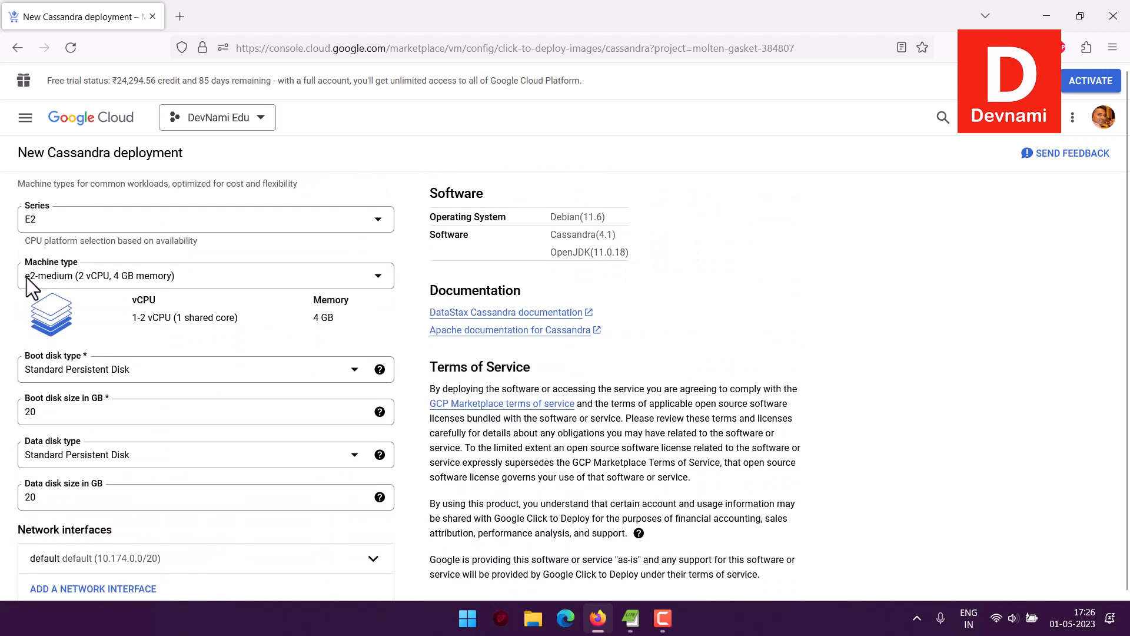
scroll(26, 278, down, 15)
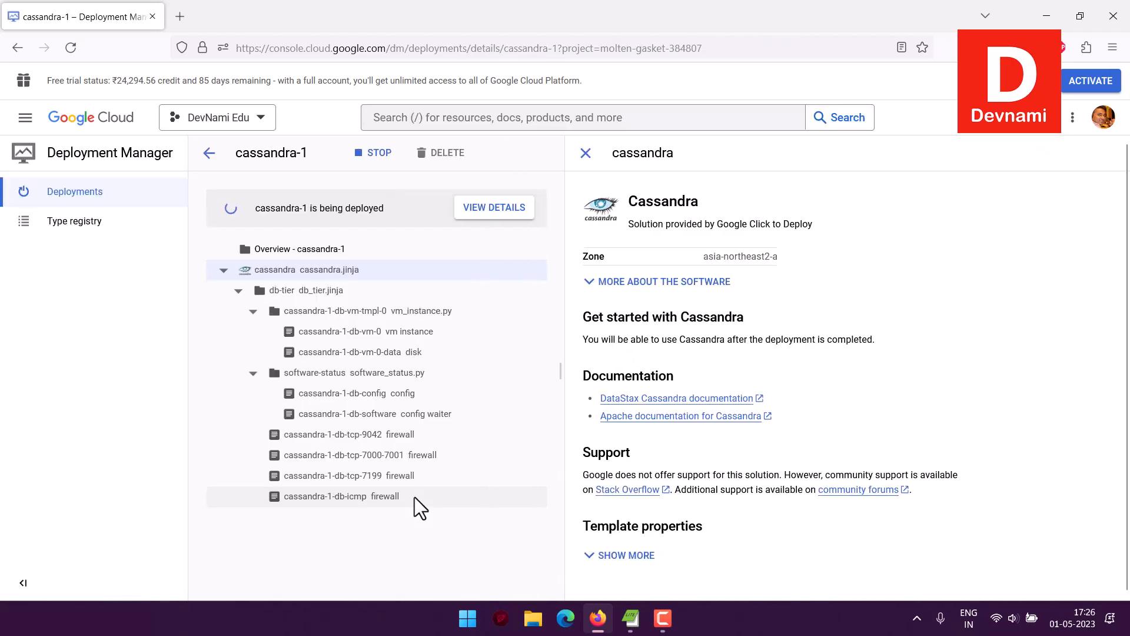
Open the Google Cloud console in a separate browser tab and go to the Compute Engine VM instances list.
right_click(130, 126)
click(131, 128)
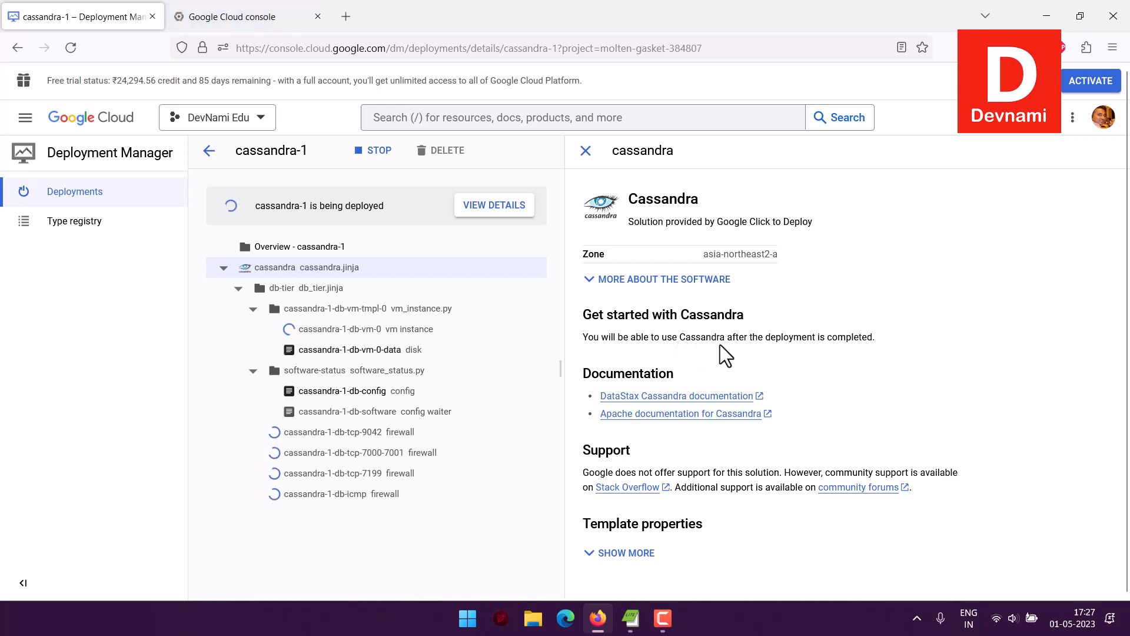
click(228, 26)
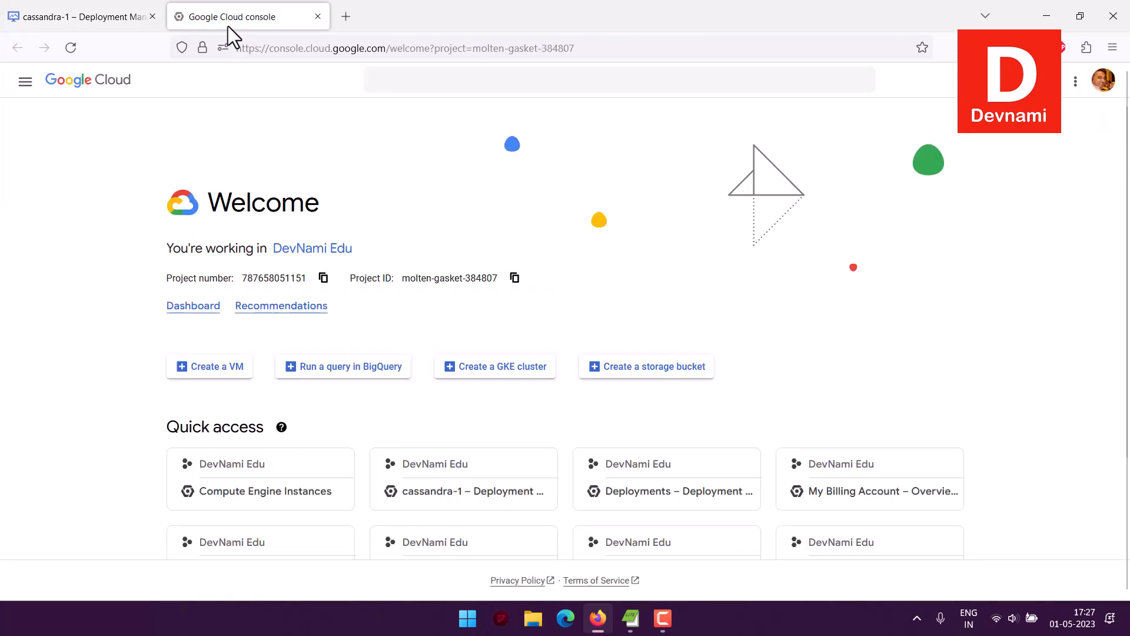
click(25, 83)
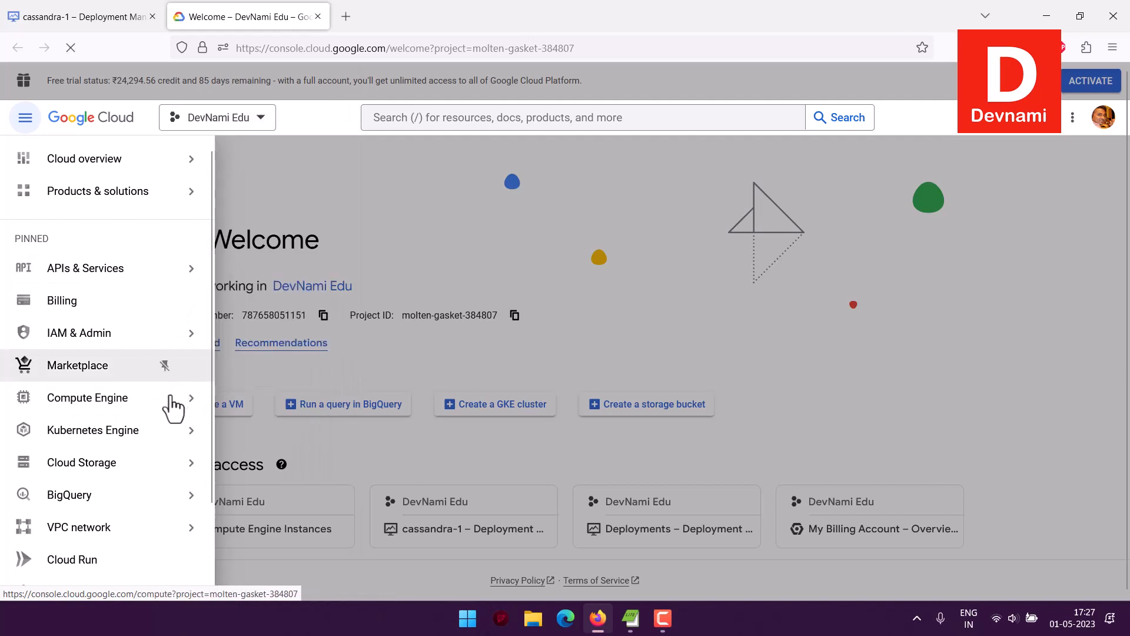
mouse_move(171, 404)
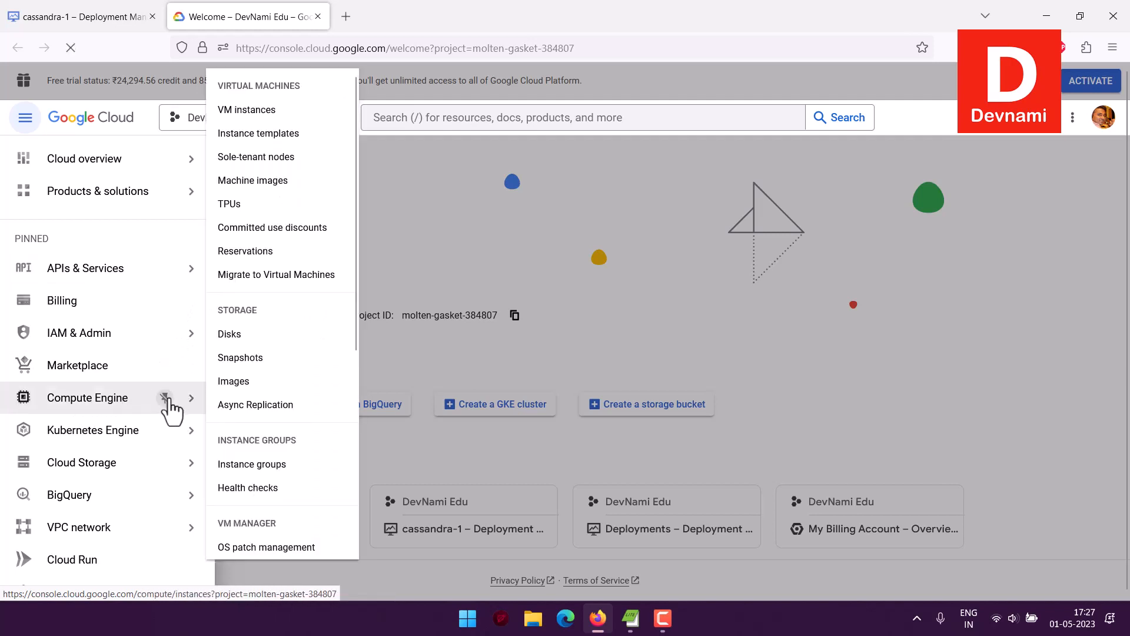
click(281, 114)
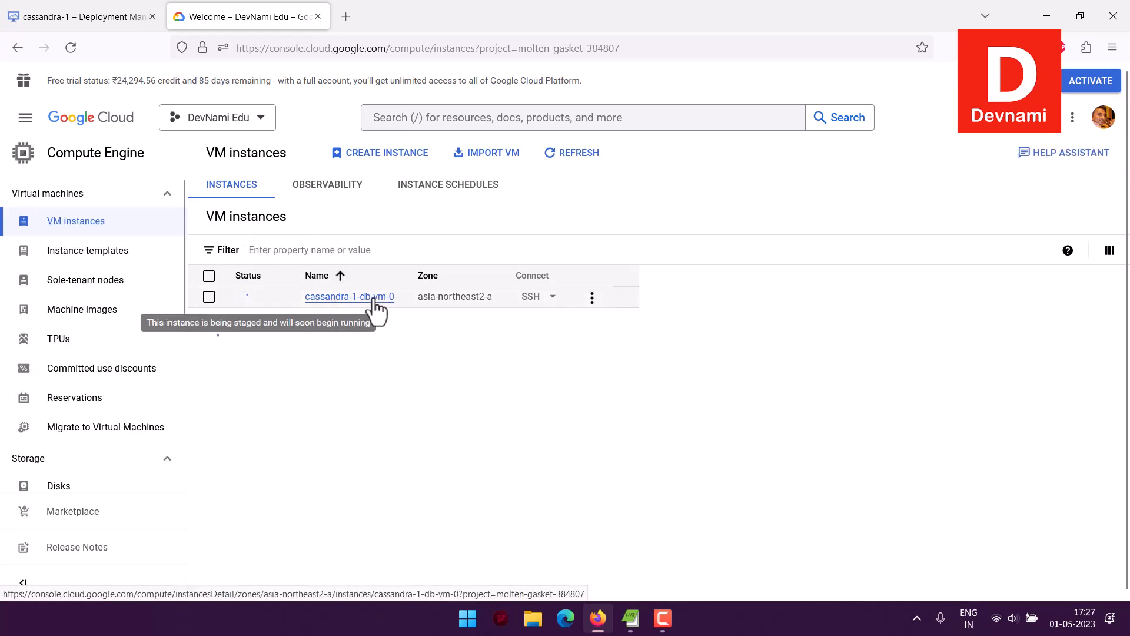
Check the progress of the cassandra-1 deployment against the status and SSH availability of its VM instance.
click(81, 16)
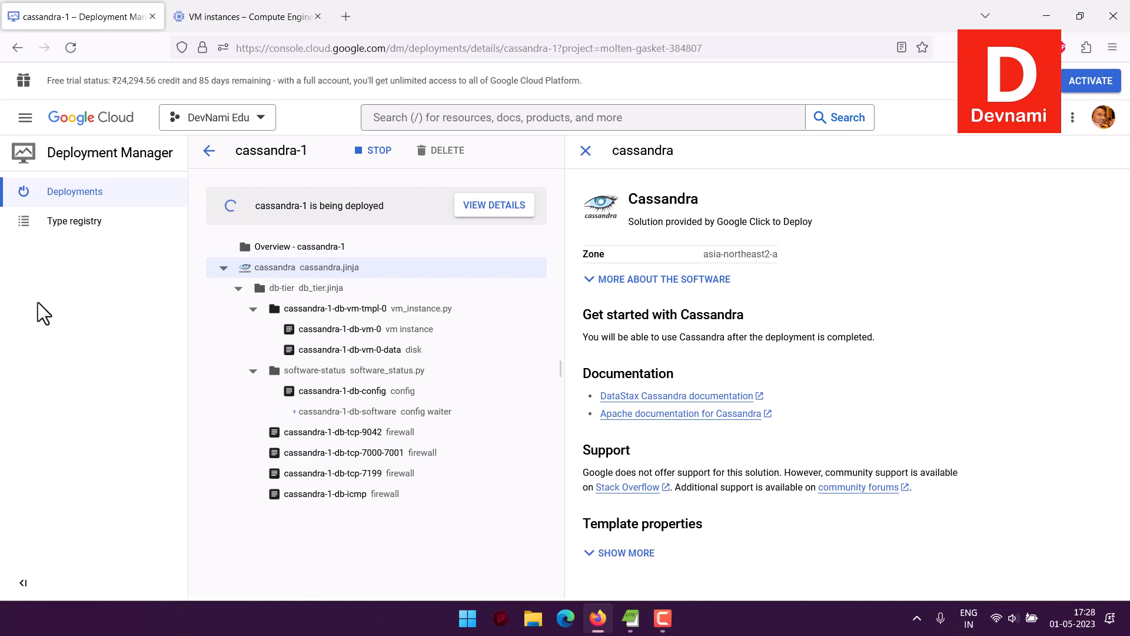
click(219, 10)
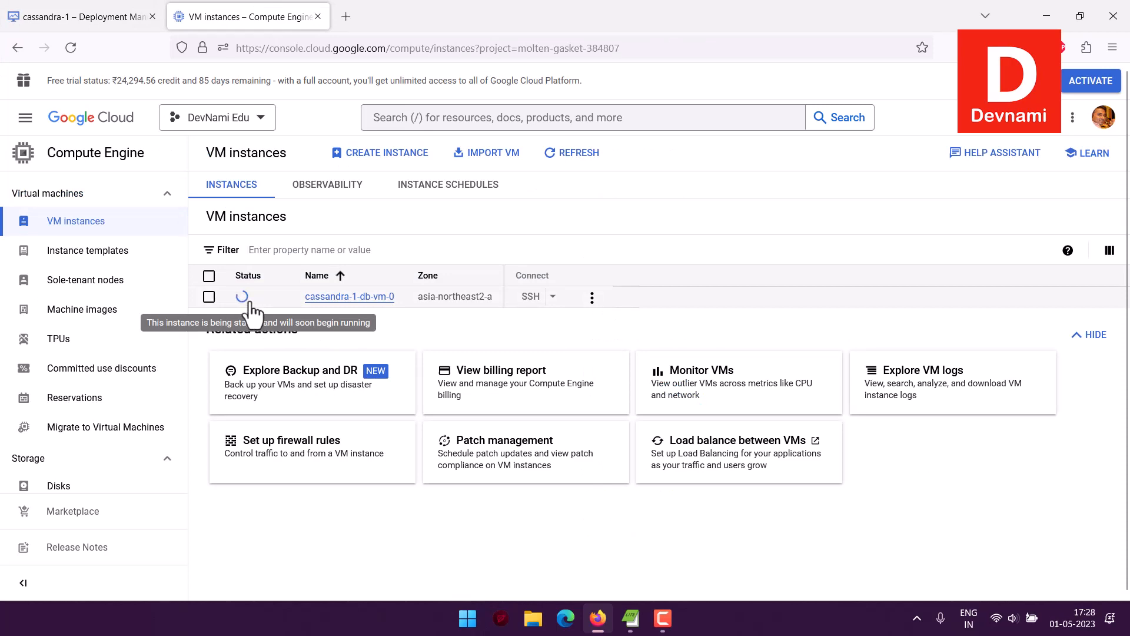
click(28, 11)
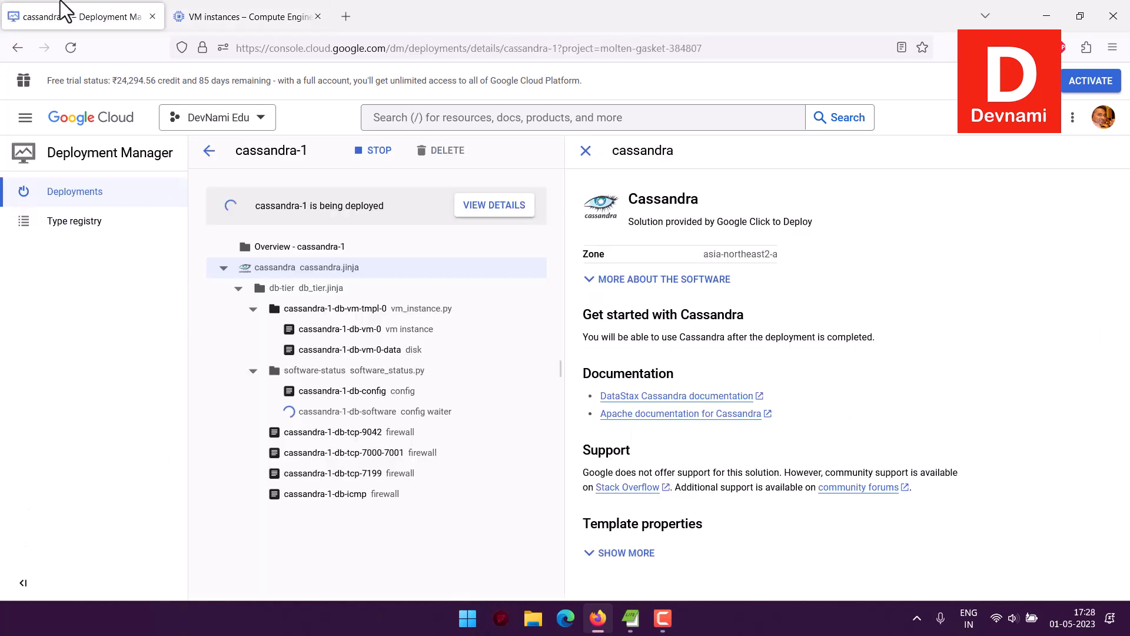
click(221, 11)
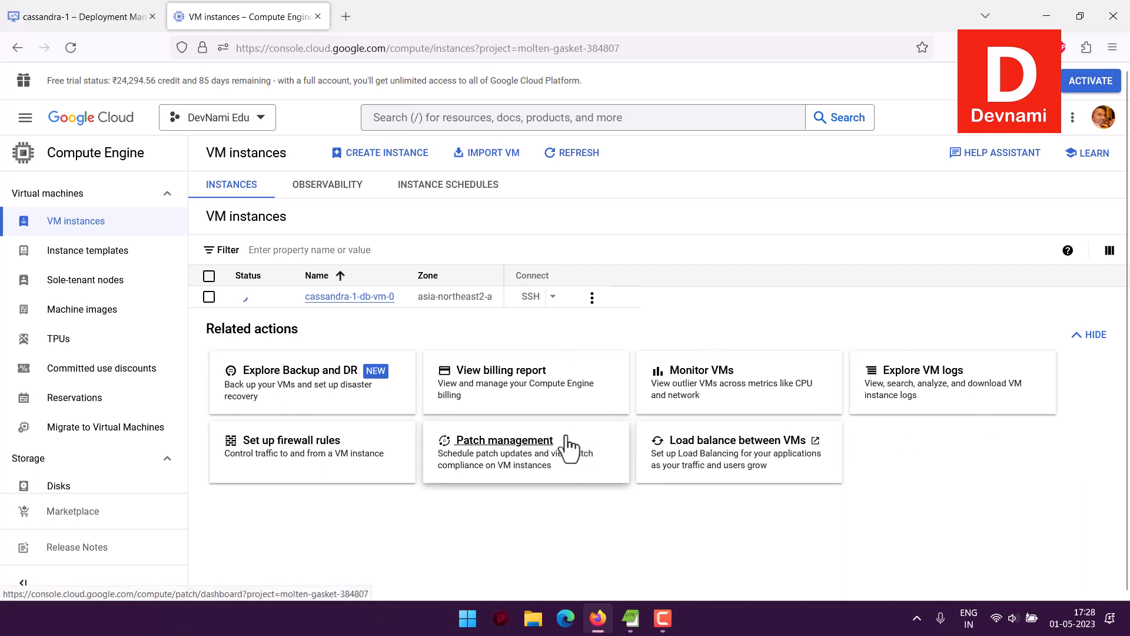
click(535, 299)
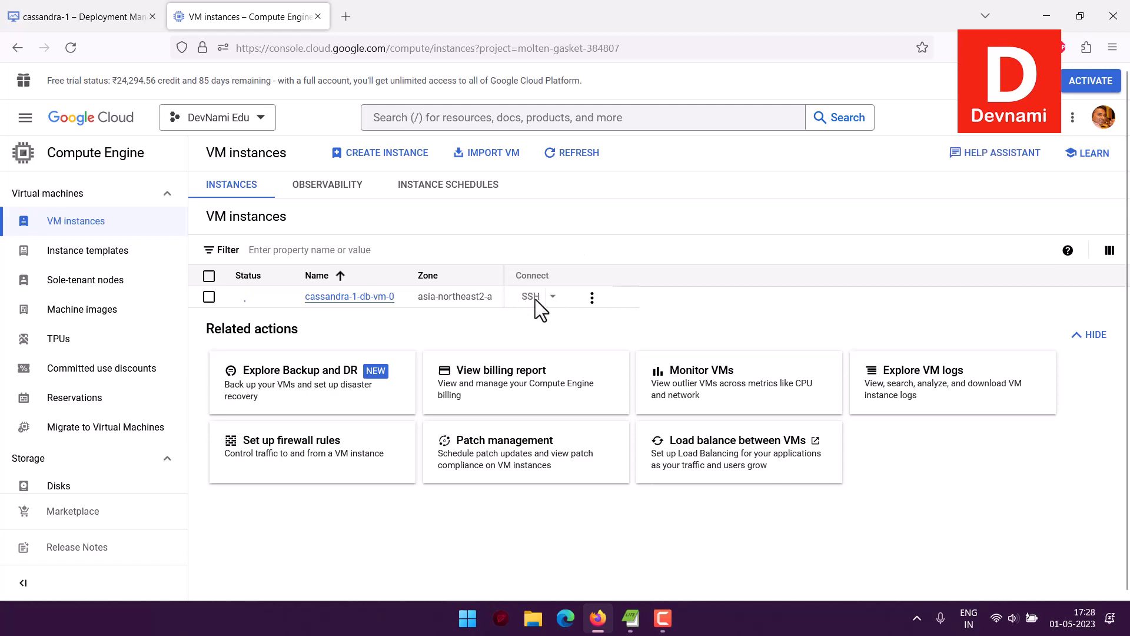
click(77, 17)
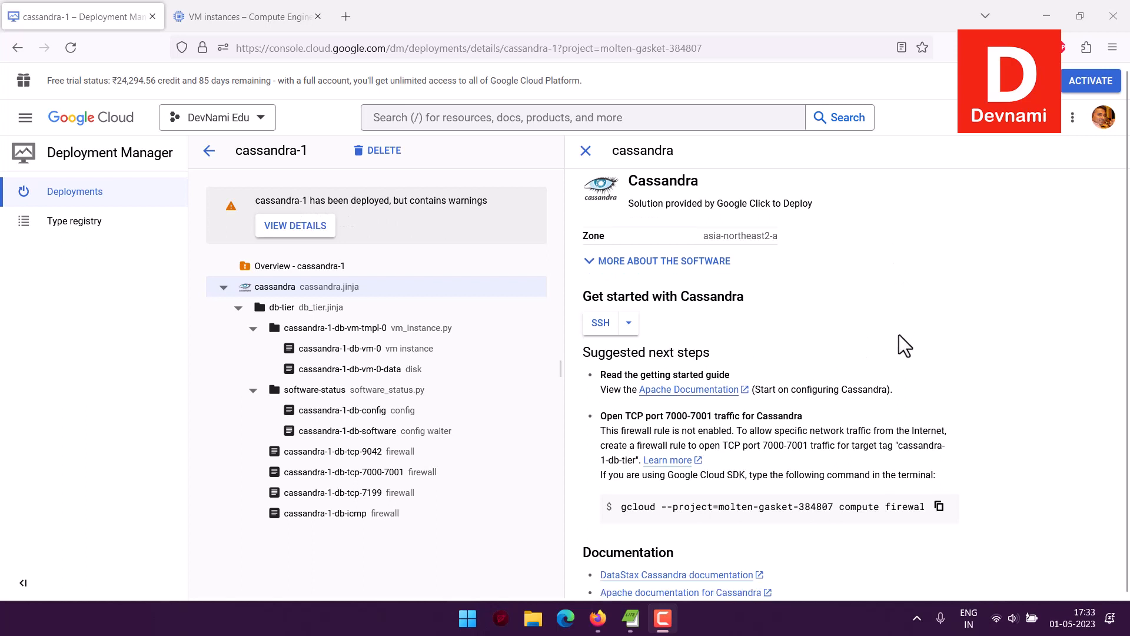
Read the deployment's suggested next steps on opening TCP port 7000-7001 traffic for Cassandra.
scroll(768, 363, down, 3)
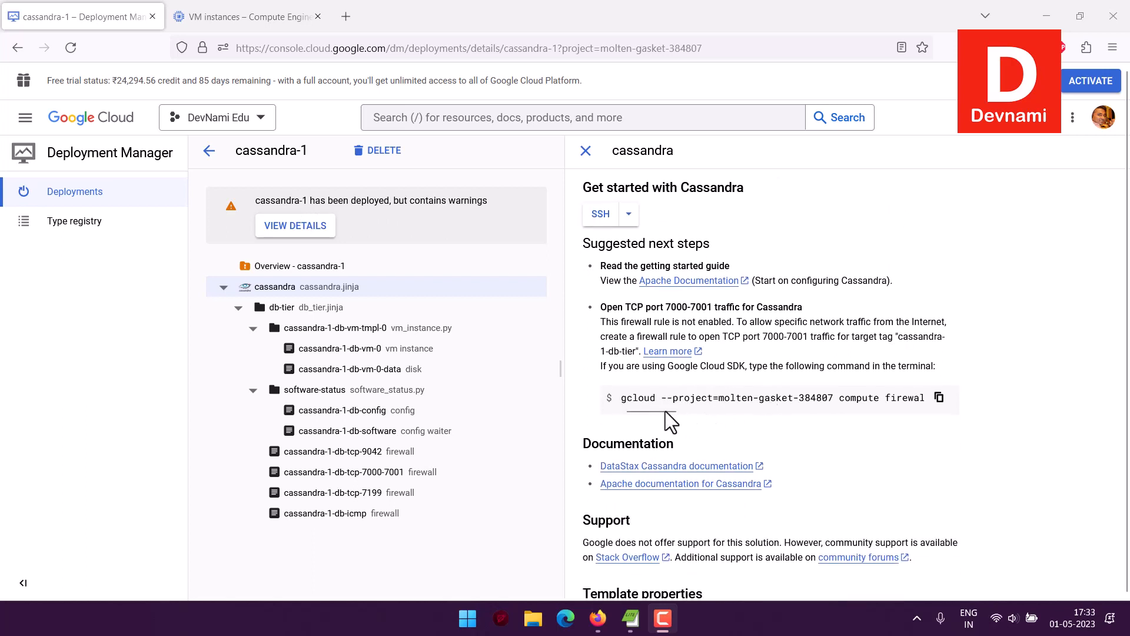
drag(665, 410, 619, 412)
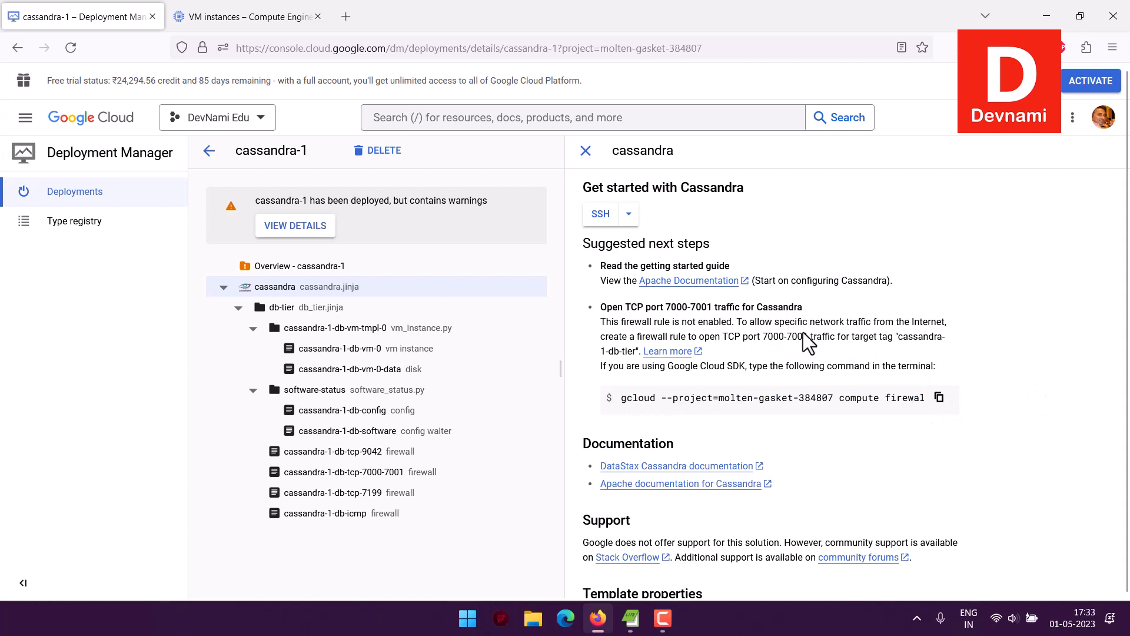
drag(753, 336, 837, 336)
click(874, 345)
Reload the VM instances page and view the SSH connection options on the cassandra-1 deployment page.
click(223, 20)
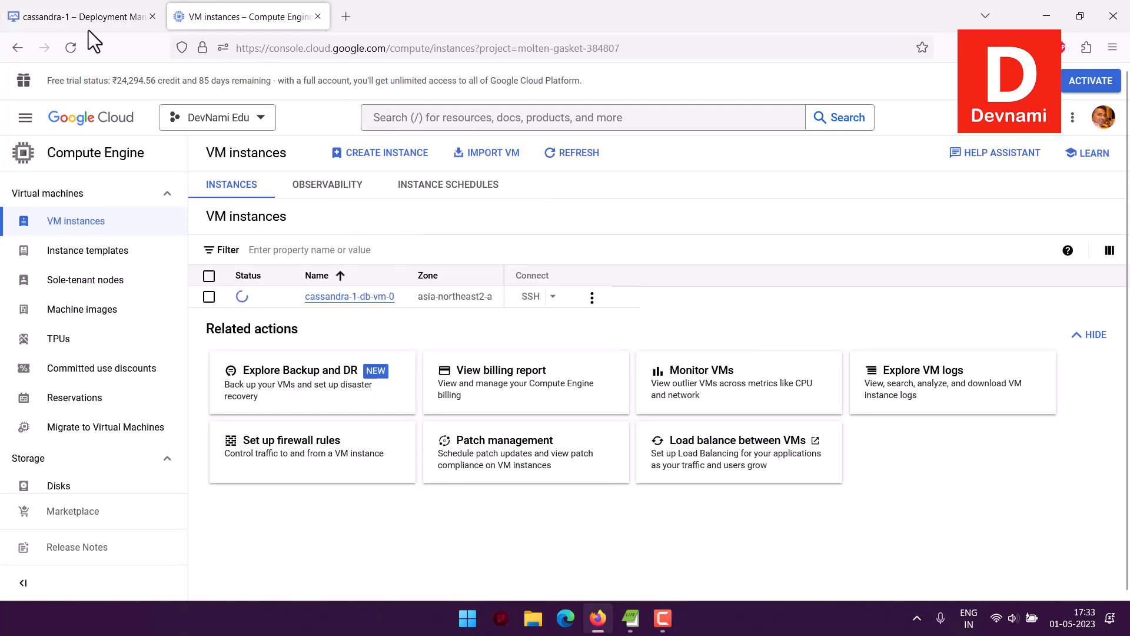
click(86, 15)
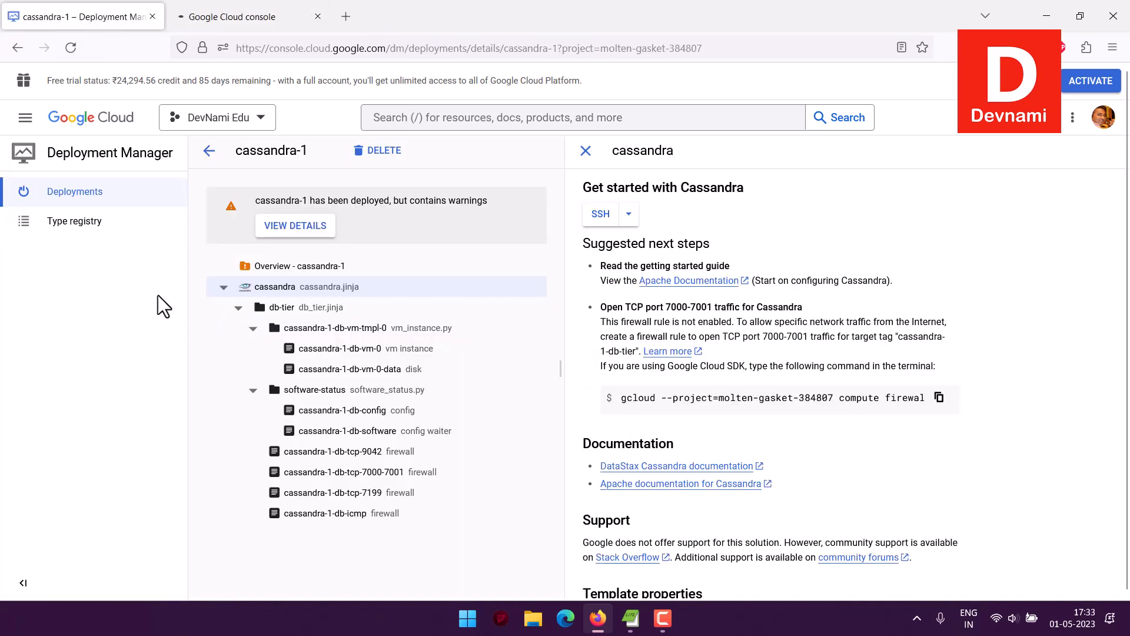
scroll(1033, 377, down, 1)
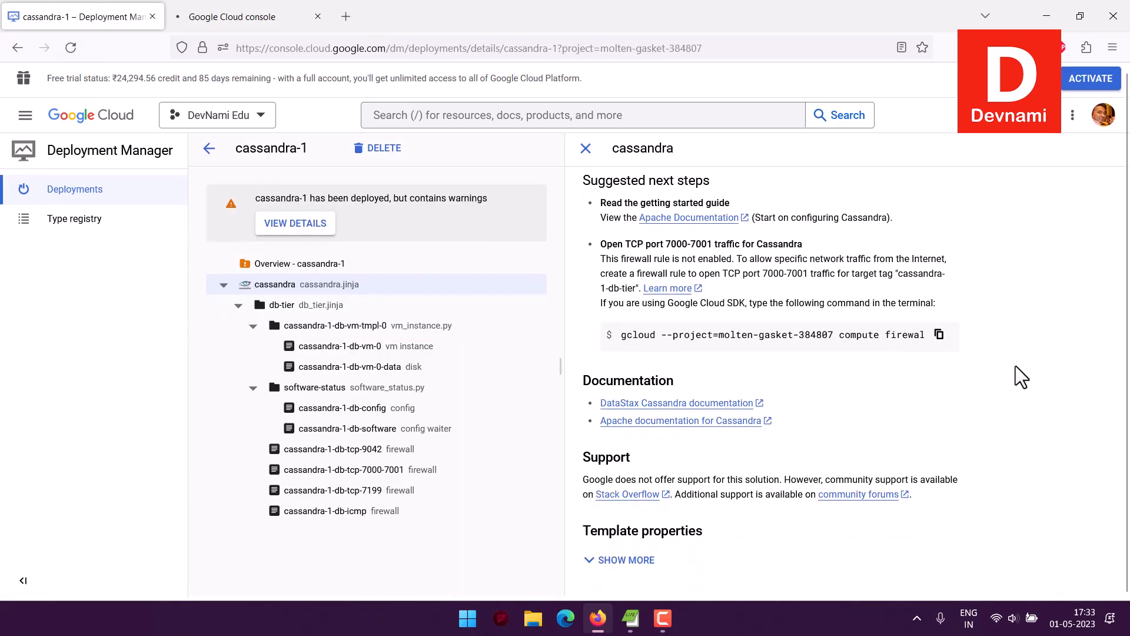
scroll(1014, 364, up, 3)
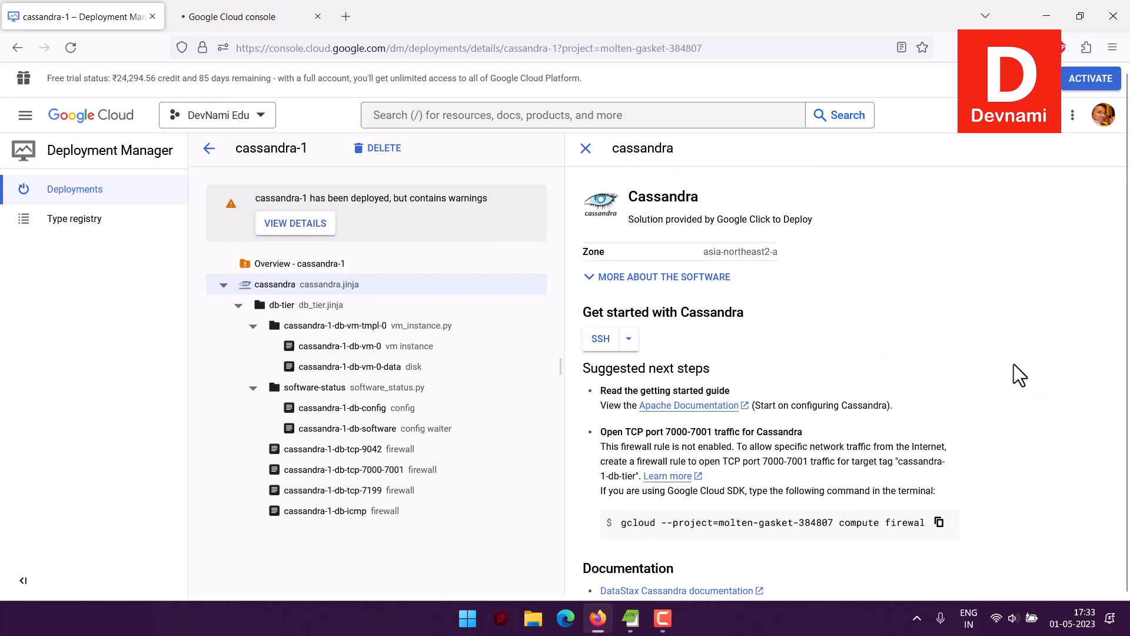
click(630, 340)
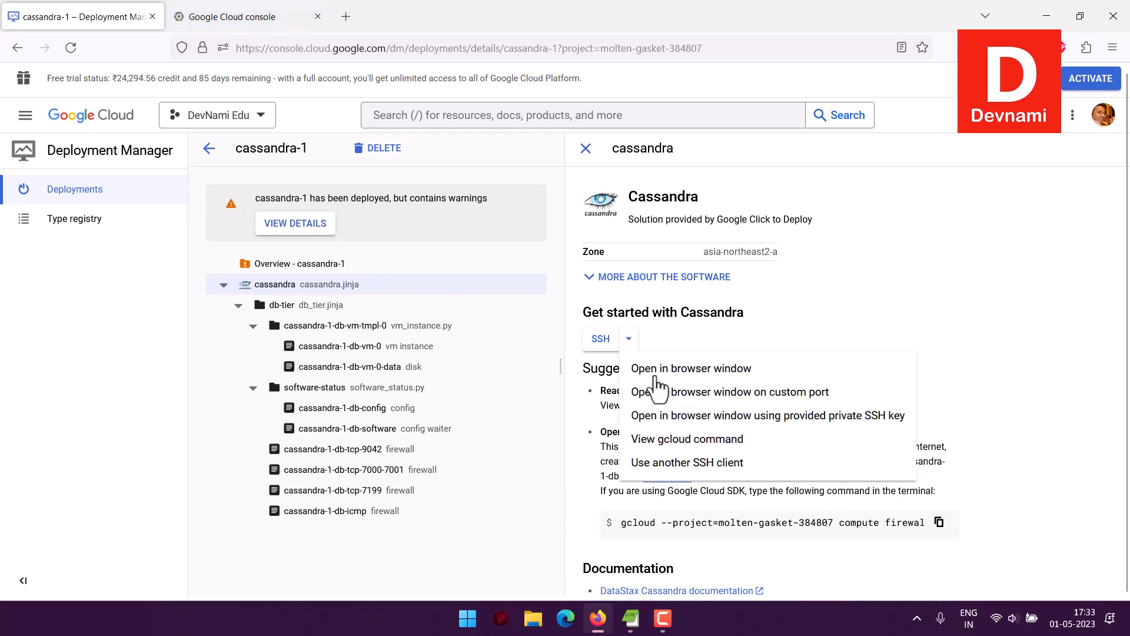
Open an SSH session to cassandra-1-db-vm-0 in a browser window from the VM instances list, and reposition and resize that window.
click(211, 20)
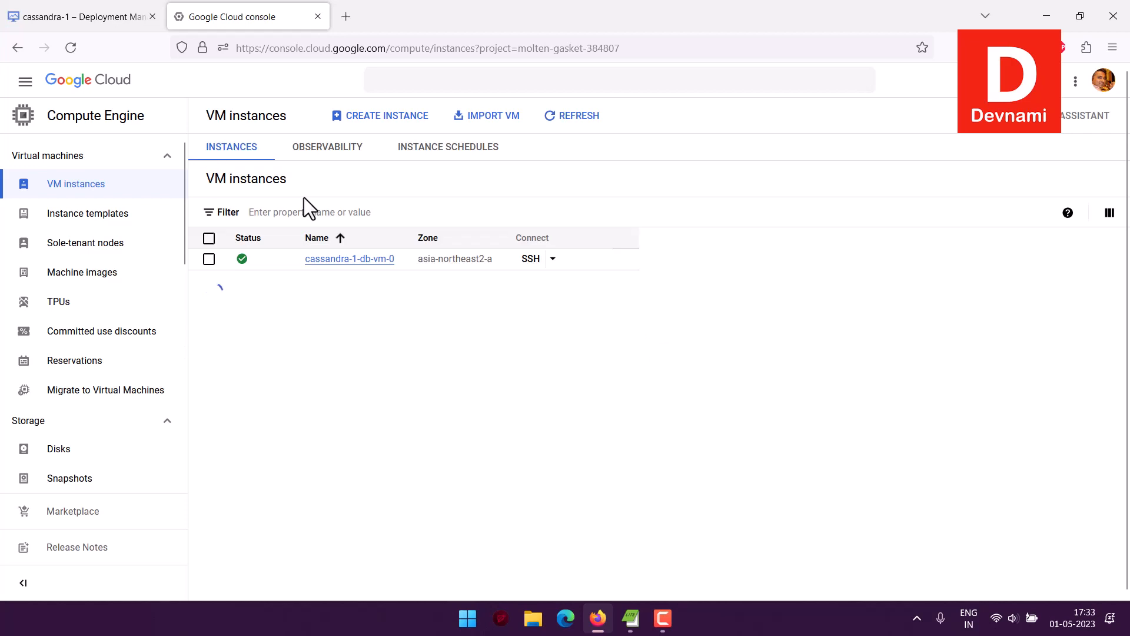
mouse_move(243, 262)
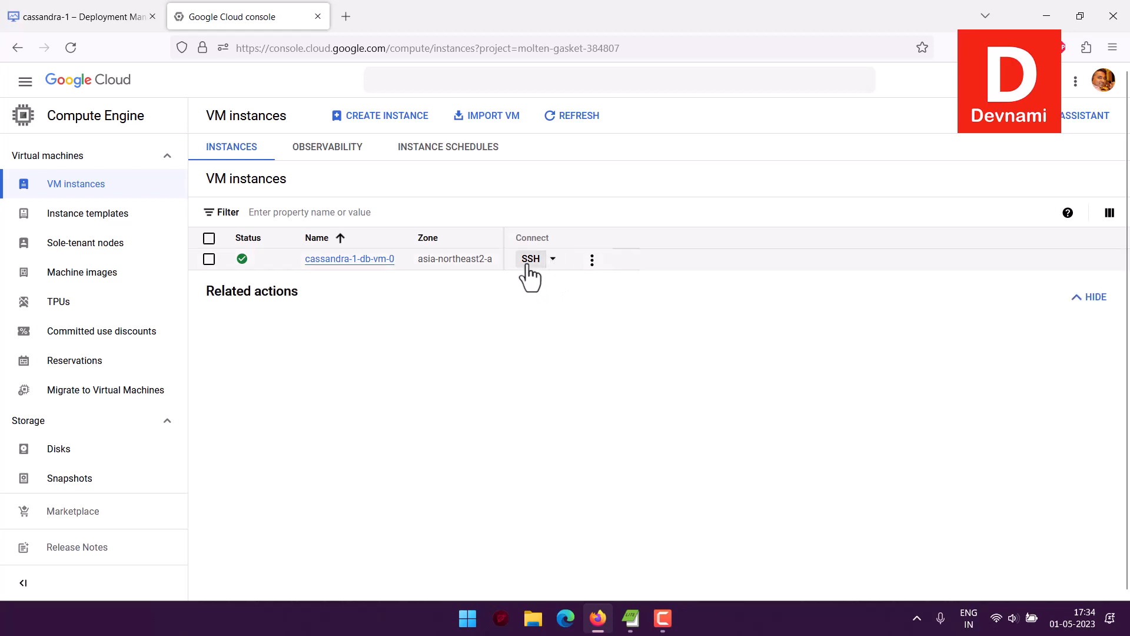
click(552, 259)
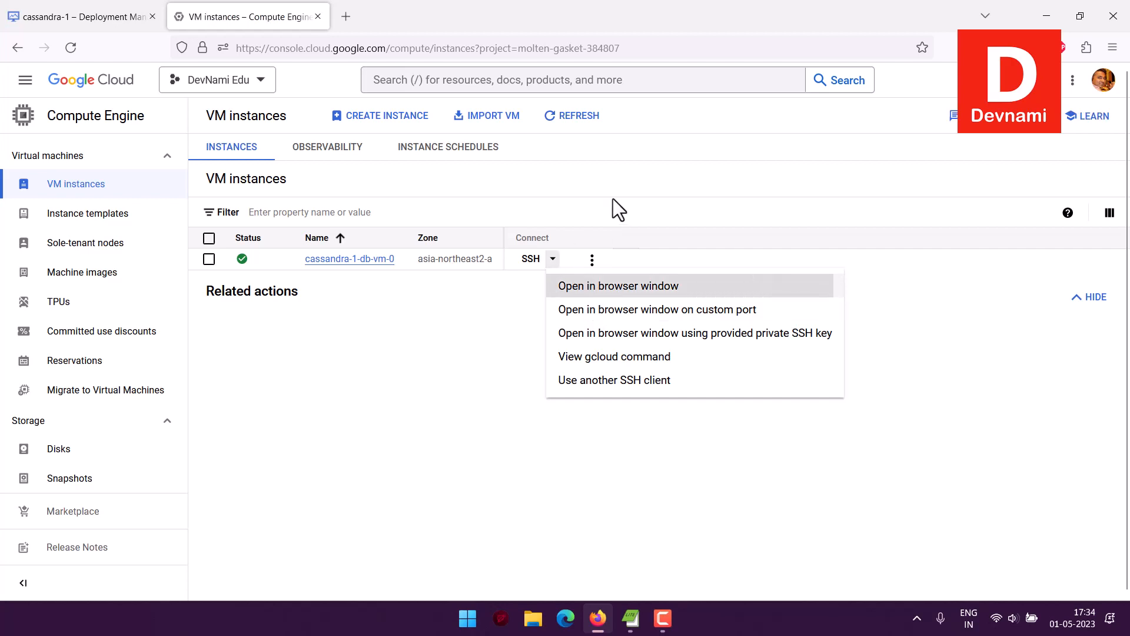
click(619, 286)
drag(364, 13, 384, 52)
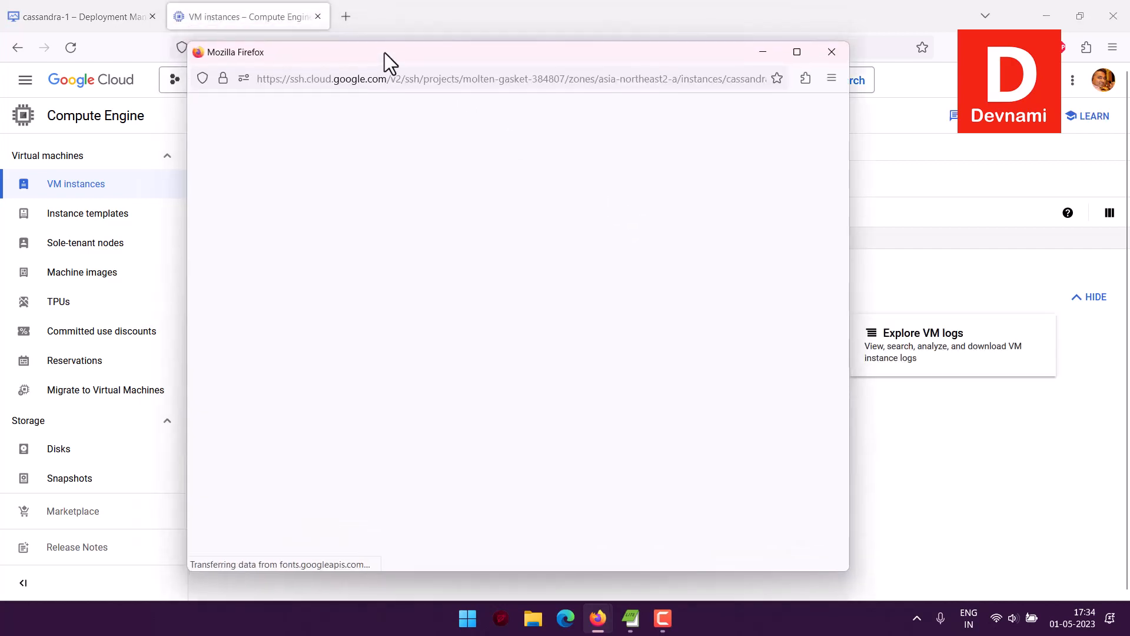
drag(182, 43, 316, 84)
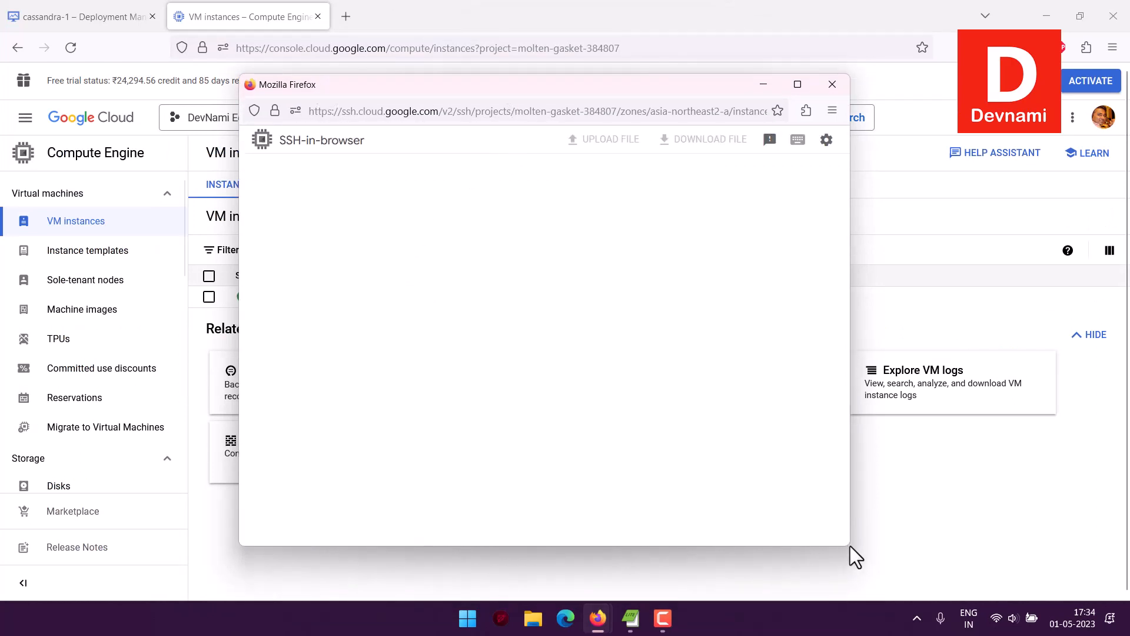
drag(845, 545, 901, 551)
drag(542, 82, 492, 70)
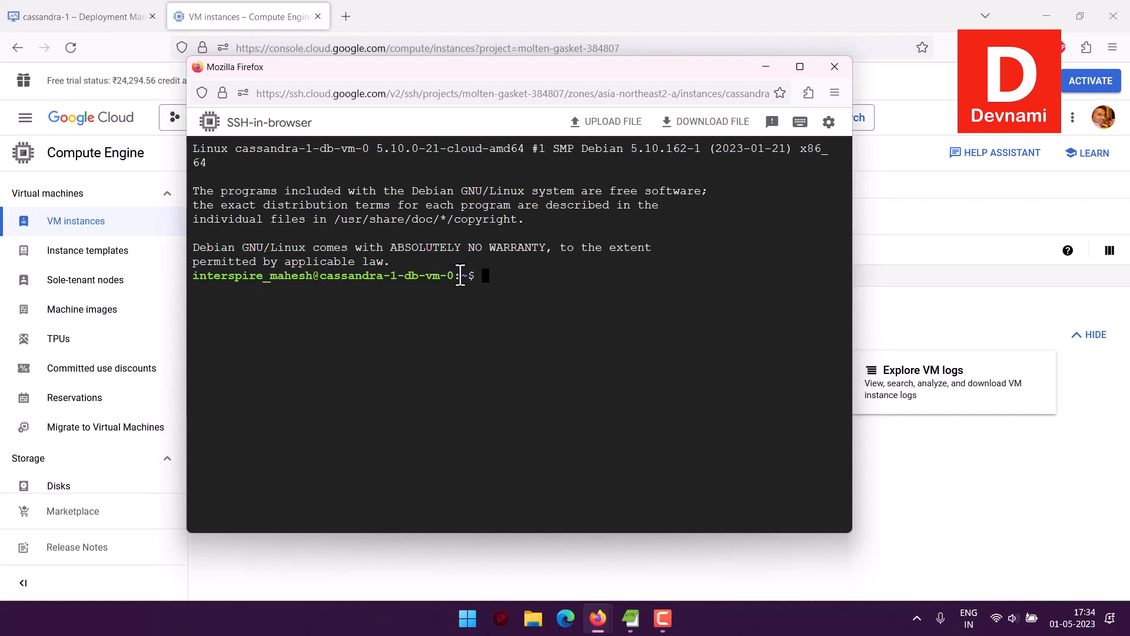
Start the cqlsh shell in the SSH session and maximize the terminal window.
text(cqlsh)
key(Return)
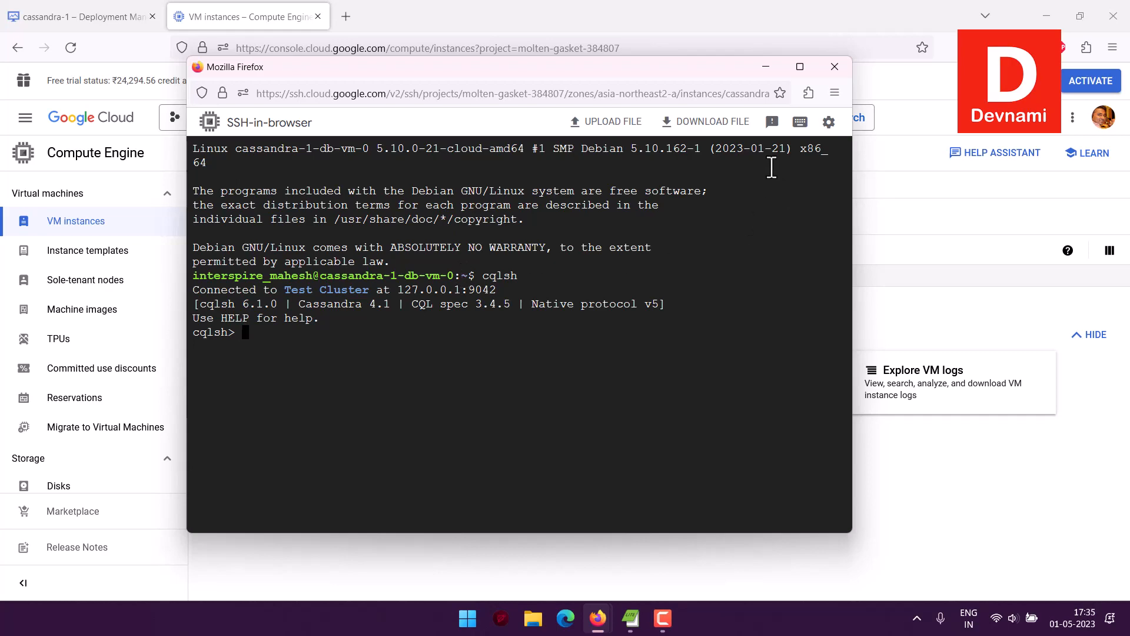
click(800, 67)
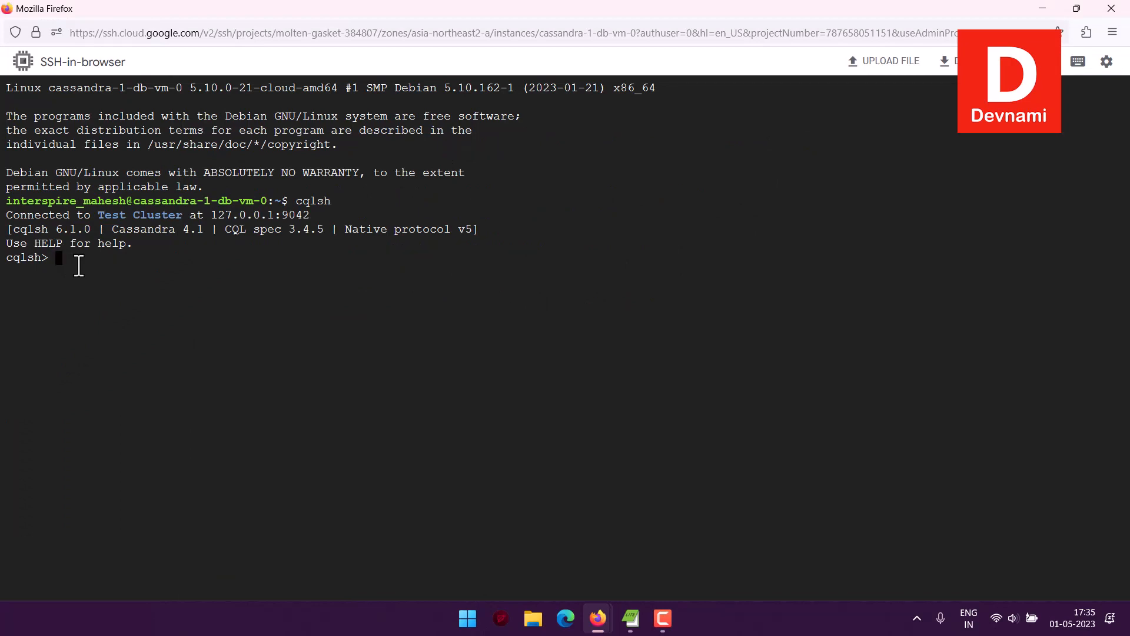
Create a keyspace named test with REPLICATION class 'SimpleStrategy' and 'replication_factor' 3 in cqlsh.
text(CREATE KEYSPACE test WITH REPLICATE)
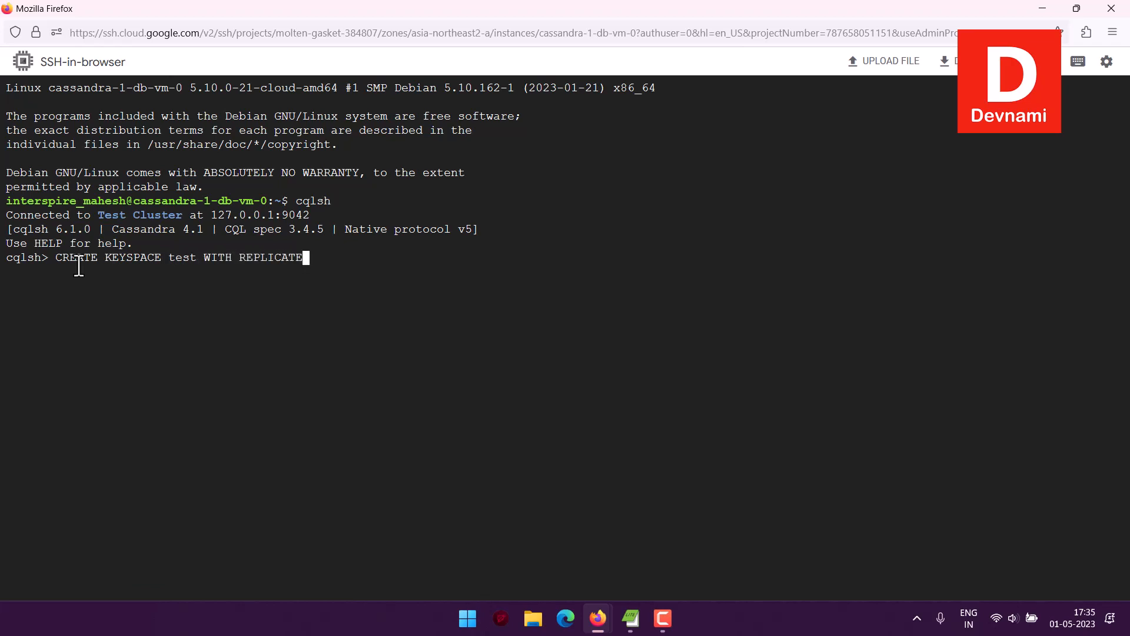
key(BackSpace)
text(ION={'CLAS)
key(BackSpace)
key(BackSpace)
key(BackSpace)
key(BackSpace)
text(class':'SimpleS)
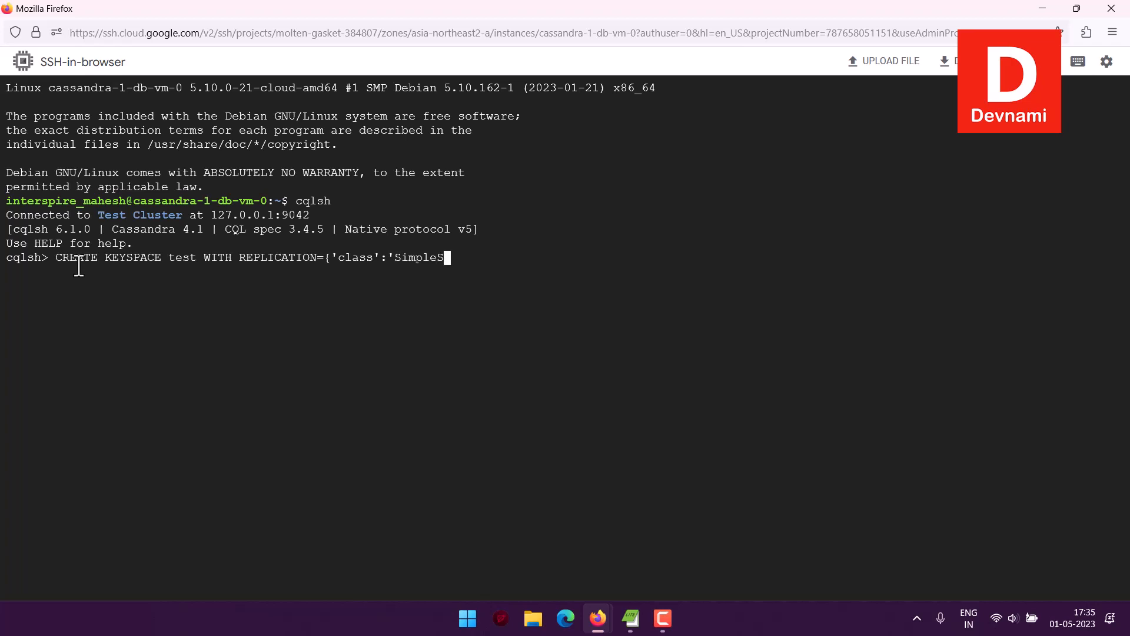
text(trategy','replication_)
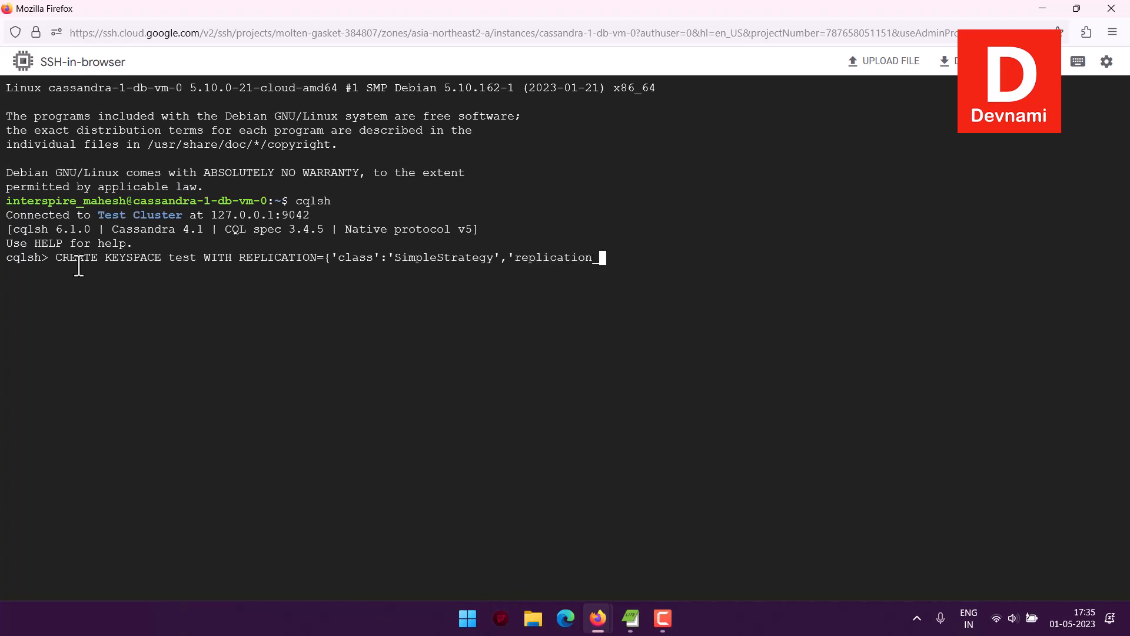
text(factor'=)
key(BackSpace)
text(:3};)
key(Return)
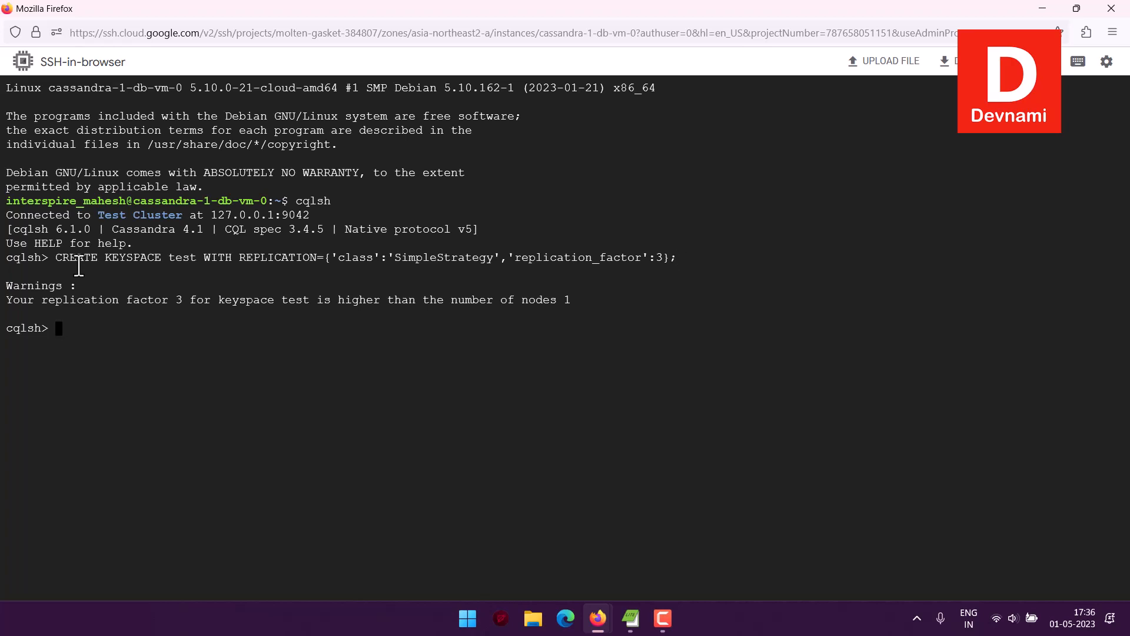
Try to create the test keyspace again with the same SimpleStrategy statement but 'replication_factor' 1.
key(Up)
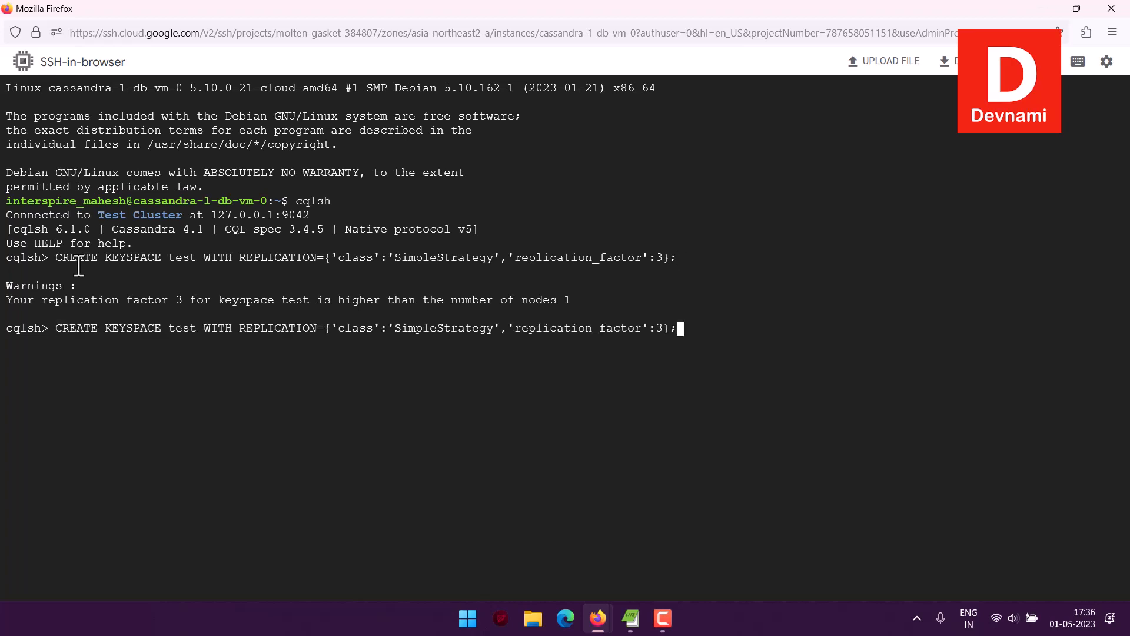
key(BackSpace)
key(BackSpace)
key(BackSpace)
text(1};)
key(Return)
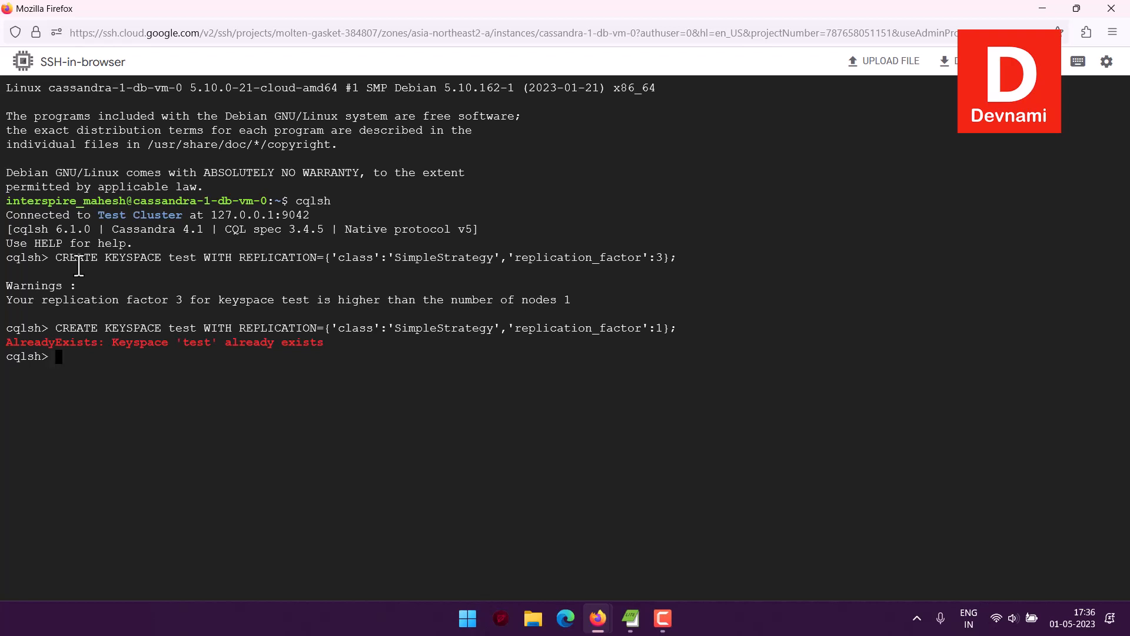
text(SELECT * FROM system_schema)
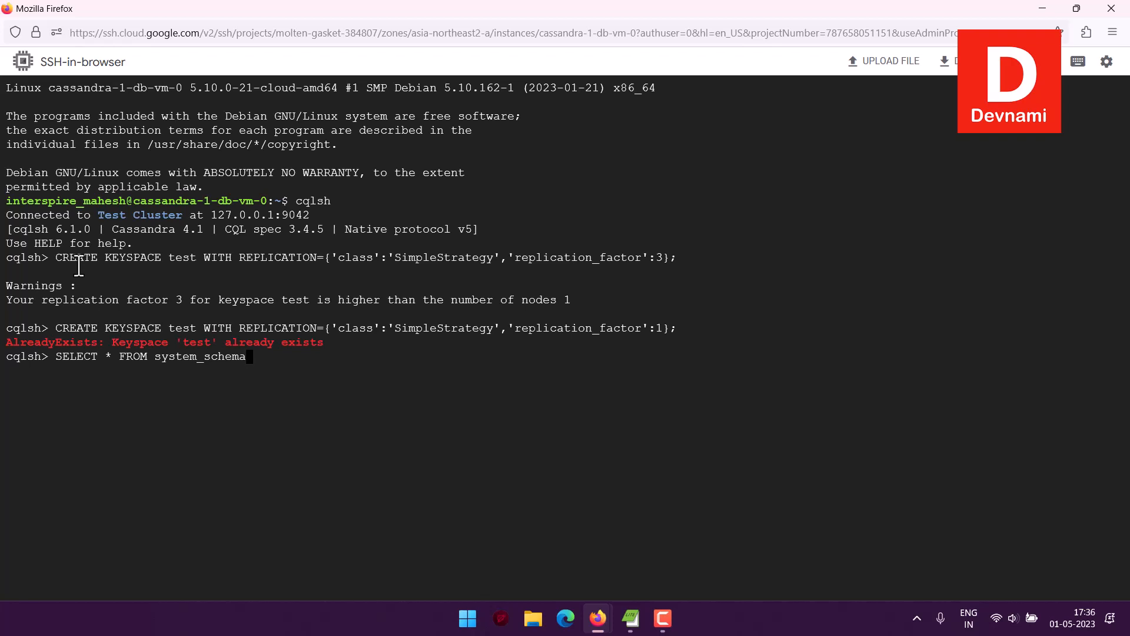
text(.)
key(BackSpace)
key(BackSpace)
key(BackSpace)
key(BackSpace)
key(BackSpace)
key(BackSpace)
key(BackSpace)
key(BackSpace)
key(BackSpace)
key(BackSpace)
key(BackSpace)
key(BackSpace)
key(BackSpace)
key(BackSpace)
key(BackSpace)
key(BackSpace)
key(BackSpace)
key(BackSpace)
key(BackSpace)
key(BackSpace)
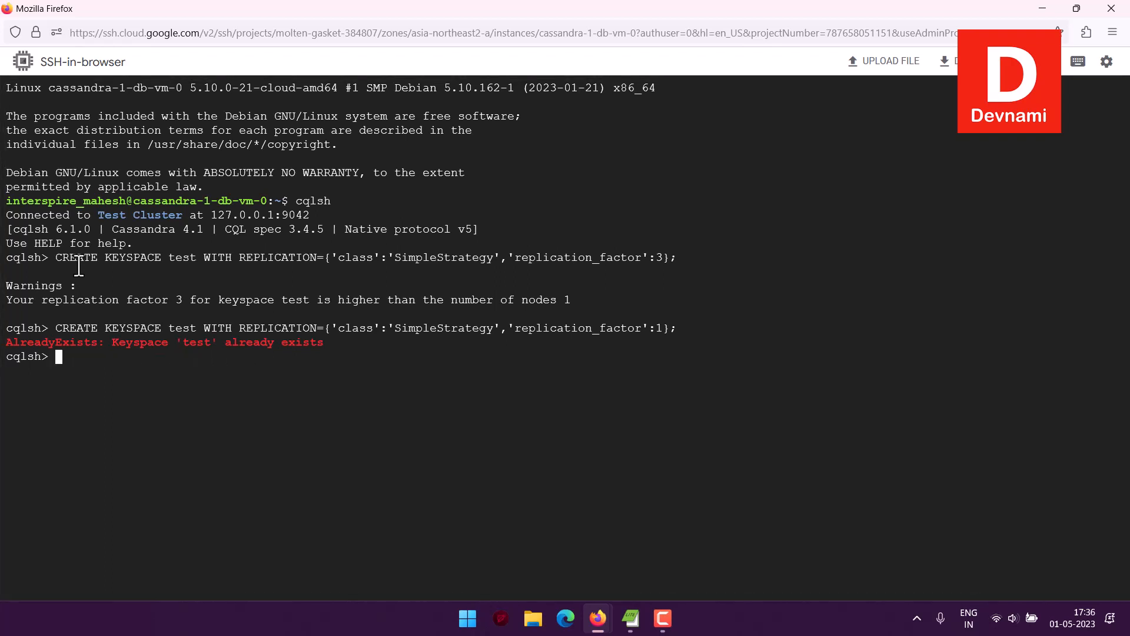
Try to create a table named demo with columns id int PRIMARY KEY and age int, without selecting a keyspace.
text(CREATE TABLE demo(id int PRIMARY KEY, )
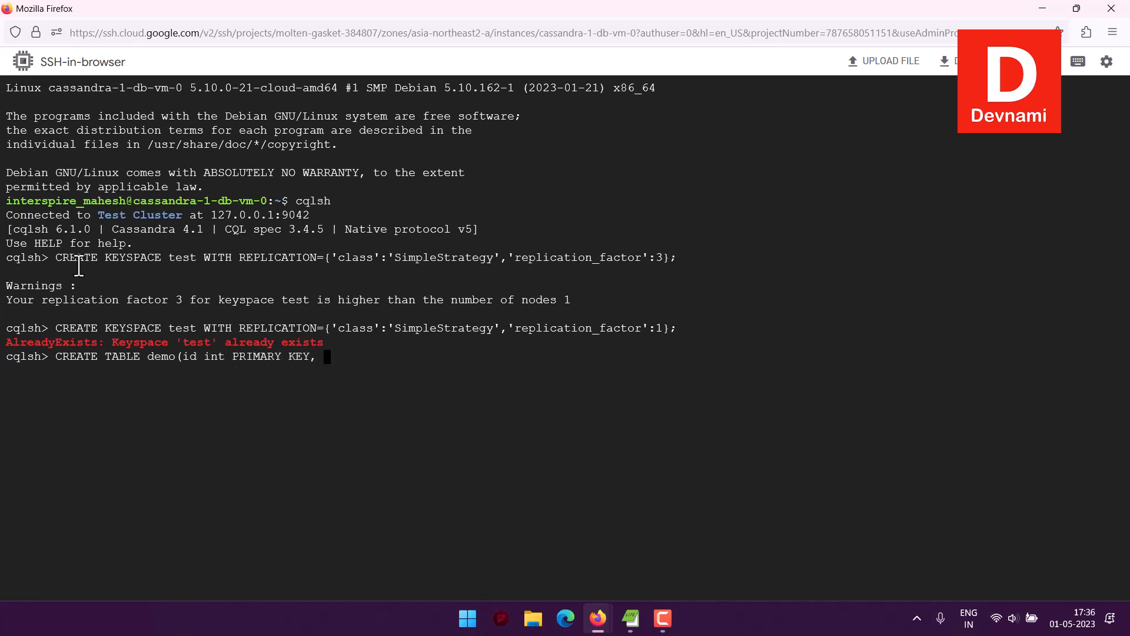
text(age int);)
key(Return)
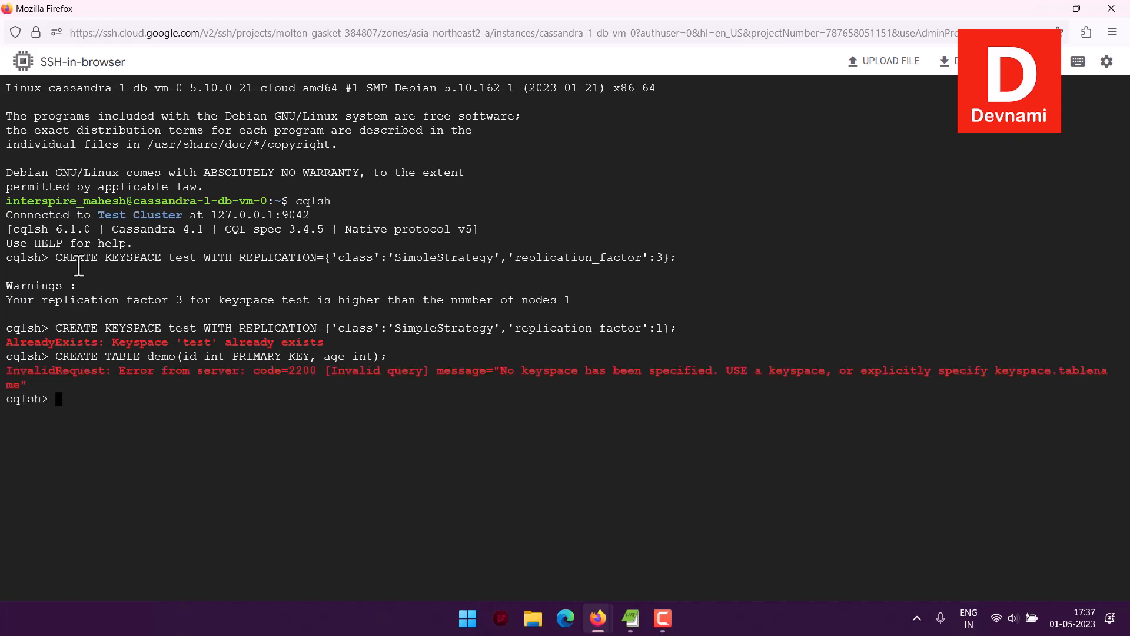
Switch to the test keyspace and rerun the CREATE TABLE statement for demo with id int PRIMARY KEY and age int.
text(USE K)
key(BackSpace)
text(test;)
key(Return)
key(Up)
key(Up)
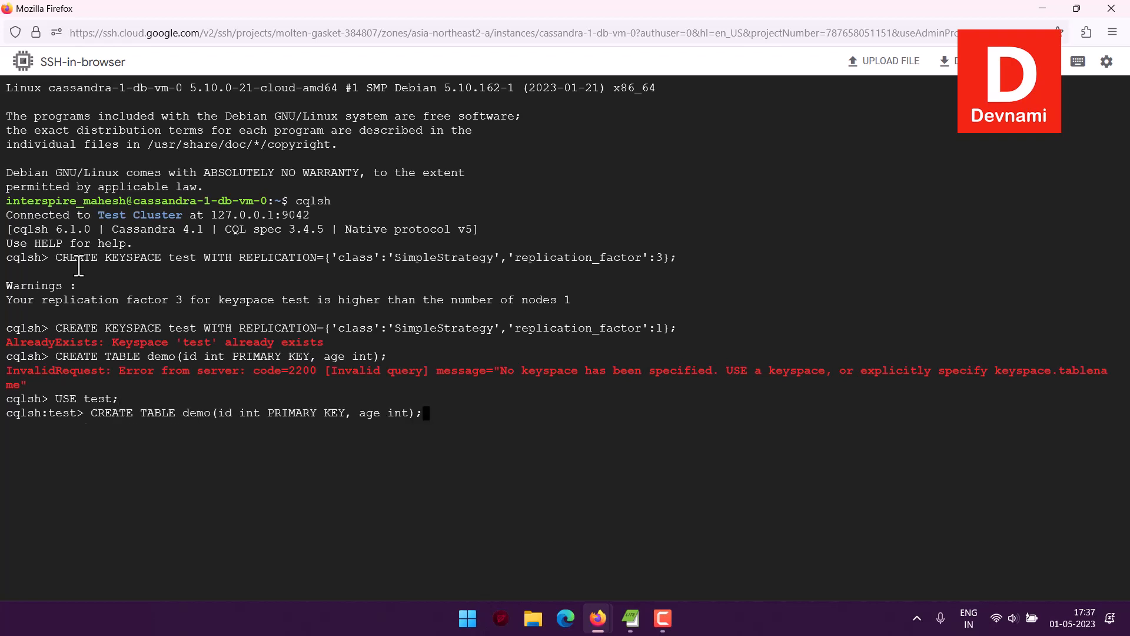
key(Return)
Query all rows and columns of the demo table with SELECT * FROM demo.
text(SELECT * FORM)
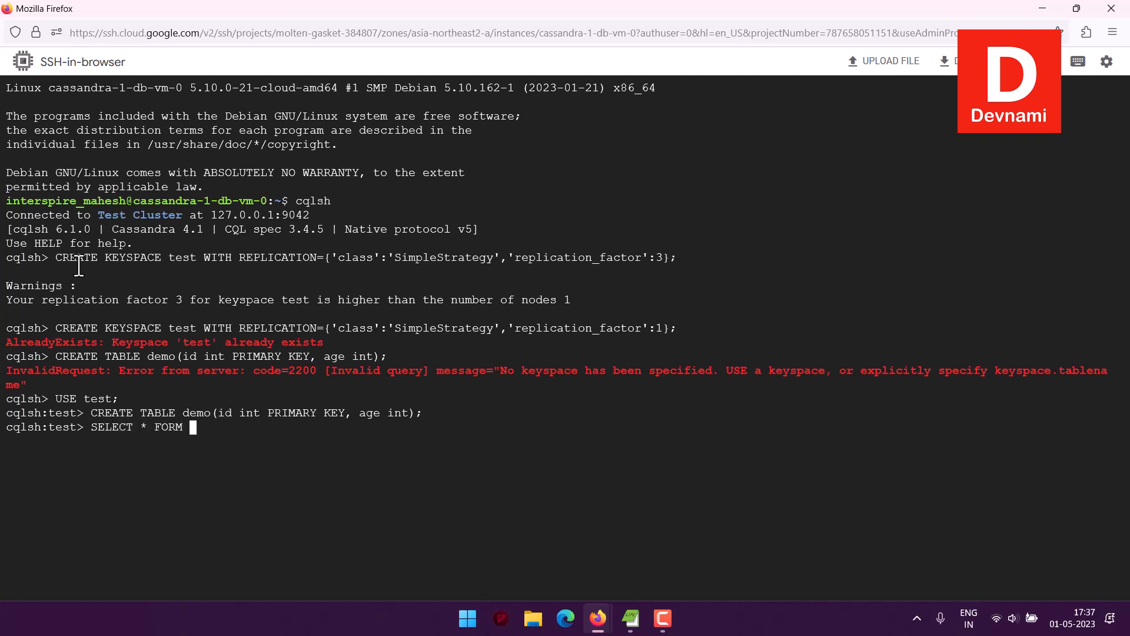
key(BackSpace)
key(BackSpace)
key(BackSpace)
text(ROM )
text(test)
key(BackSpace)
key(BackSpace)
key(BackSpace)
key(BackSpace)
text(demo;)
key(Return)
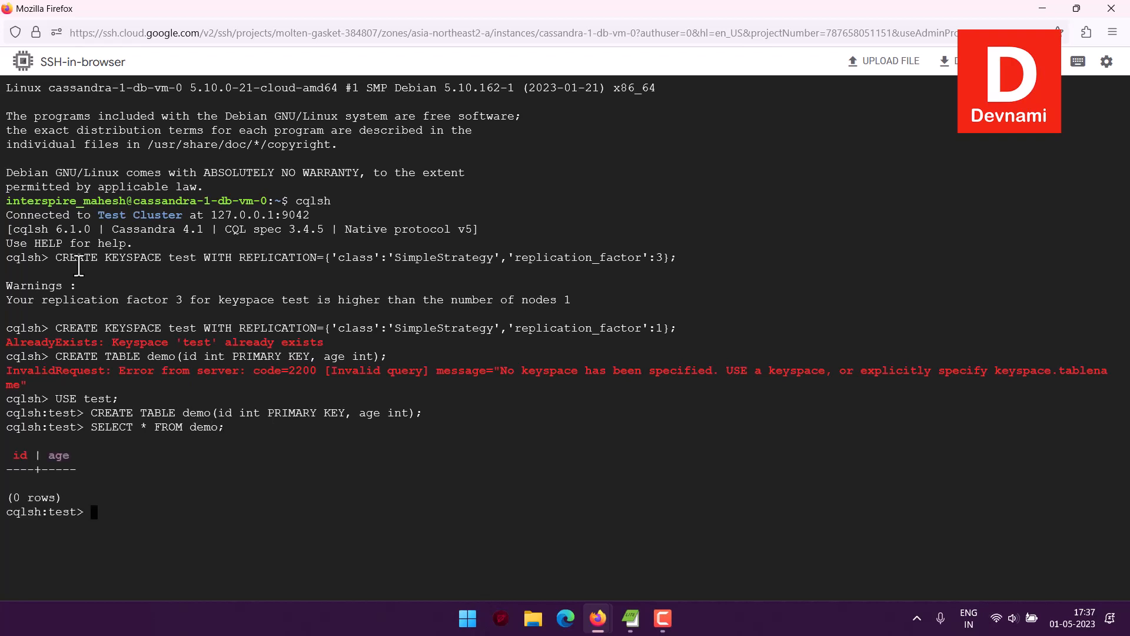